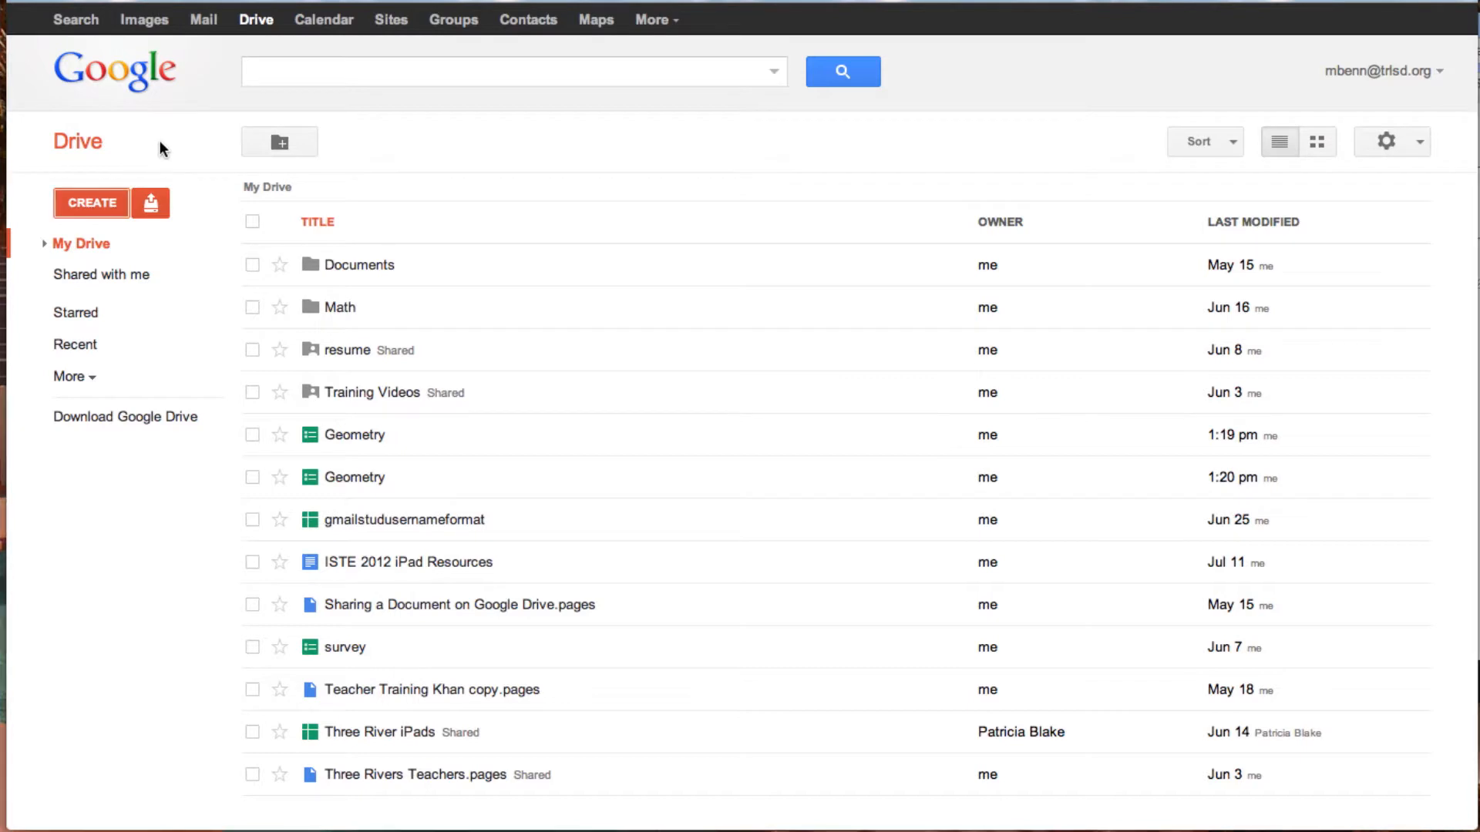
- Create a new form and set the type of Sample Question 1 to Multiple choice
click(94, 205)
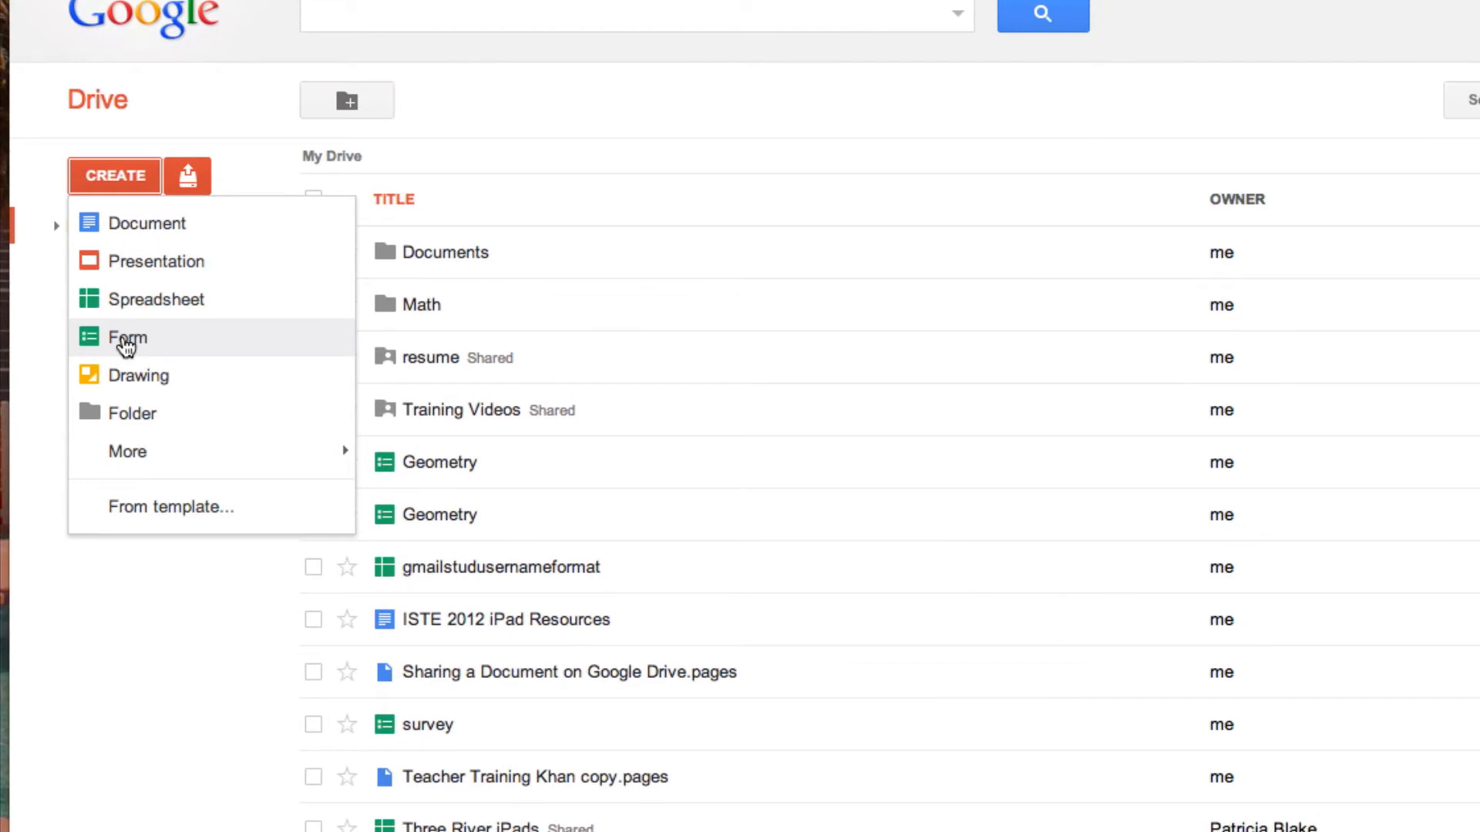
click(126, 344)
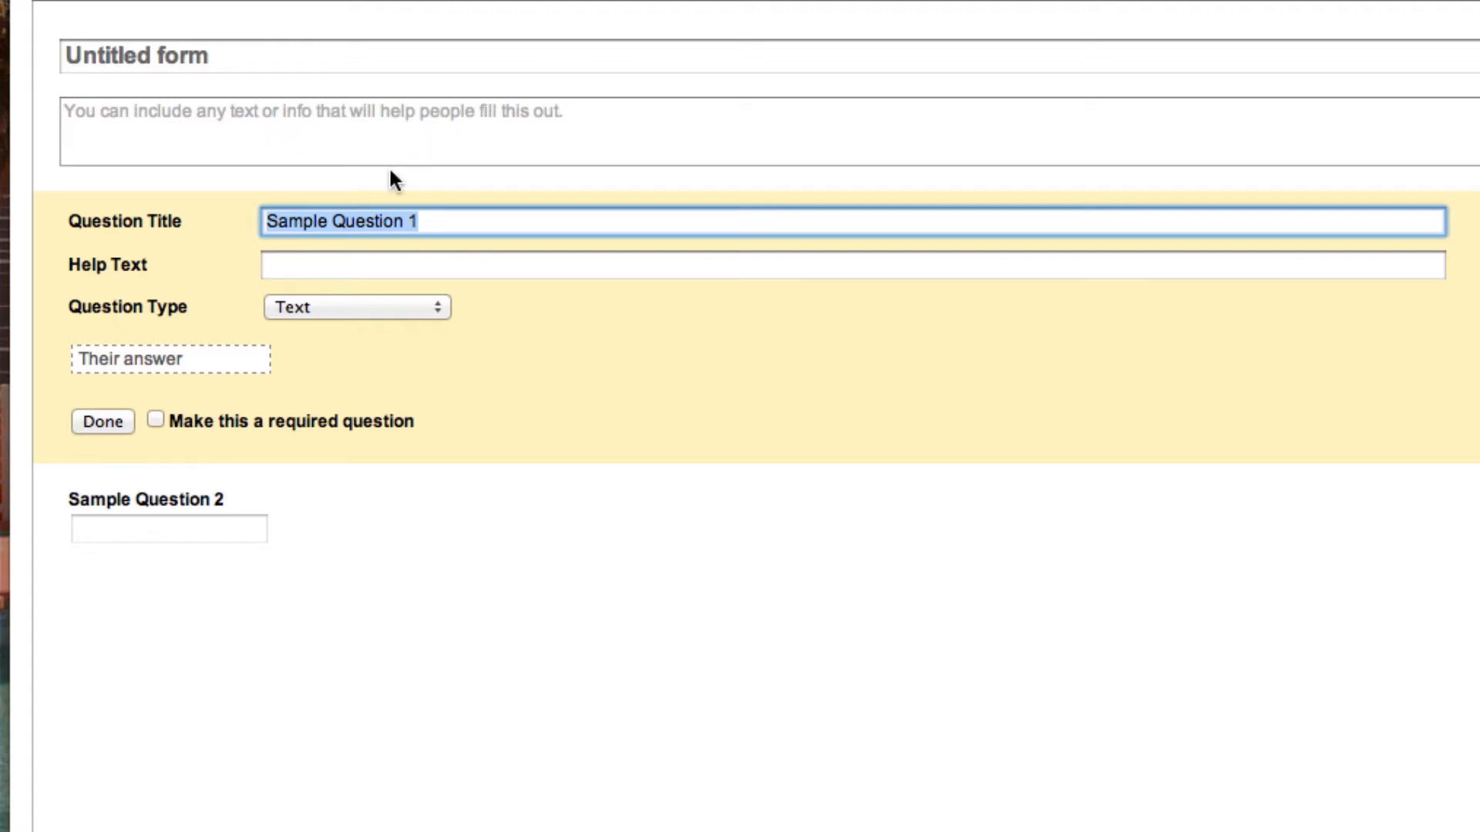
click(438, 309)
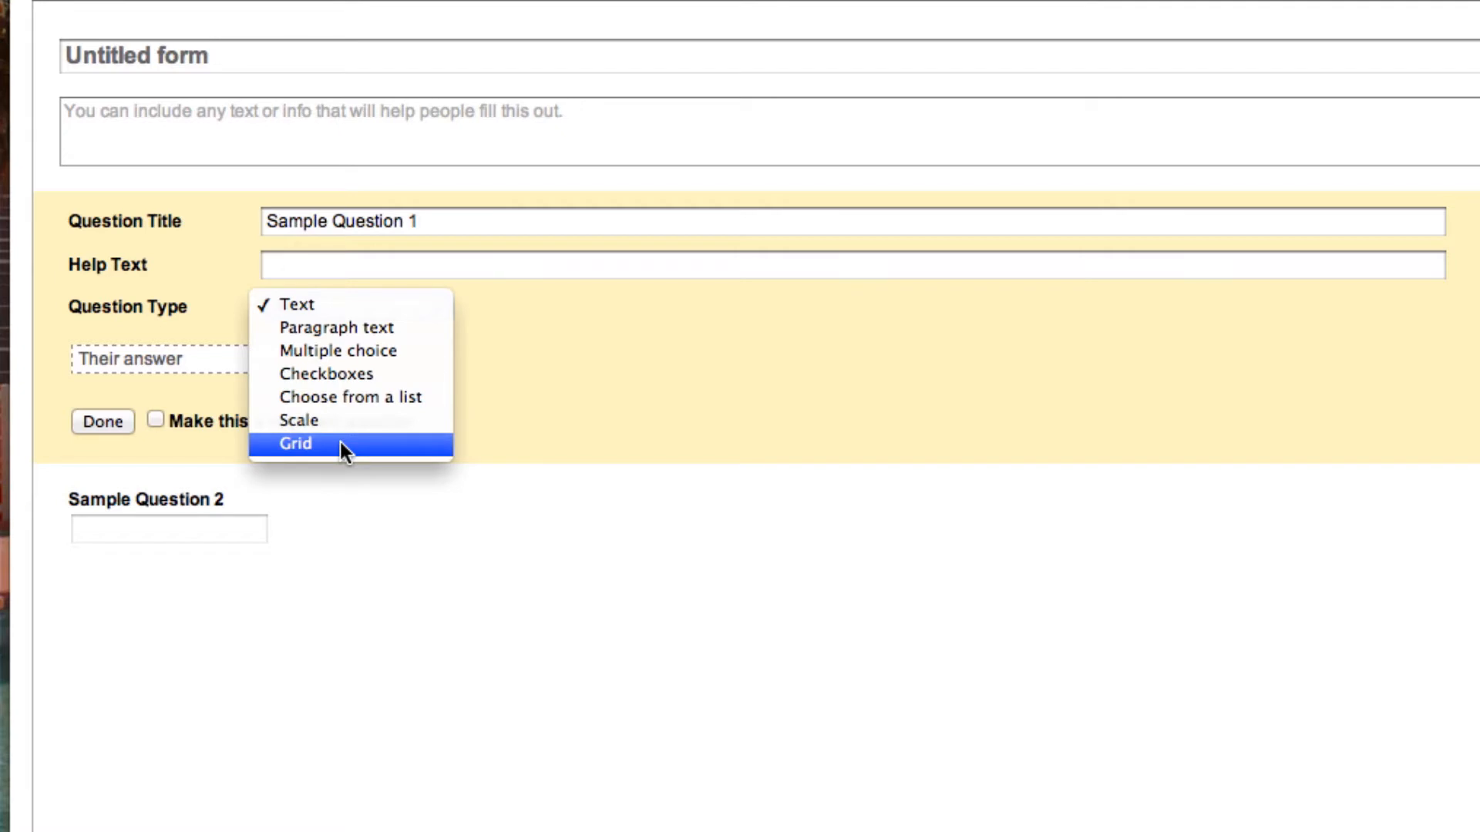
click(344, 351)
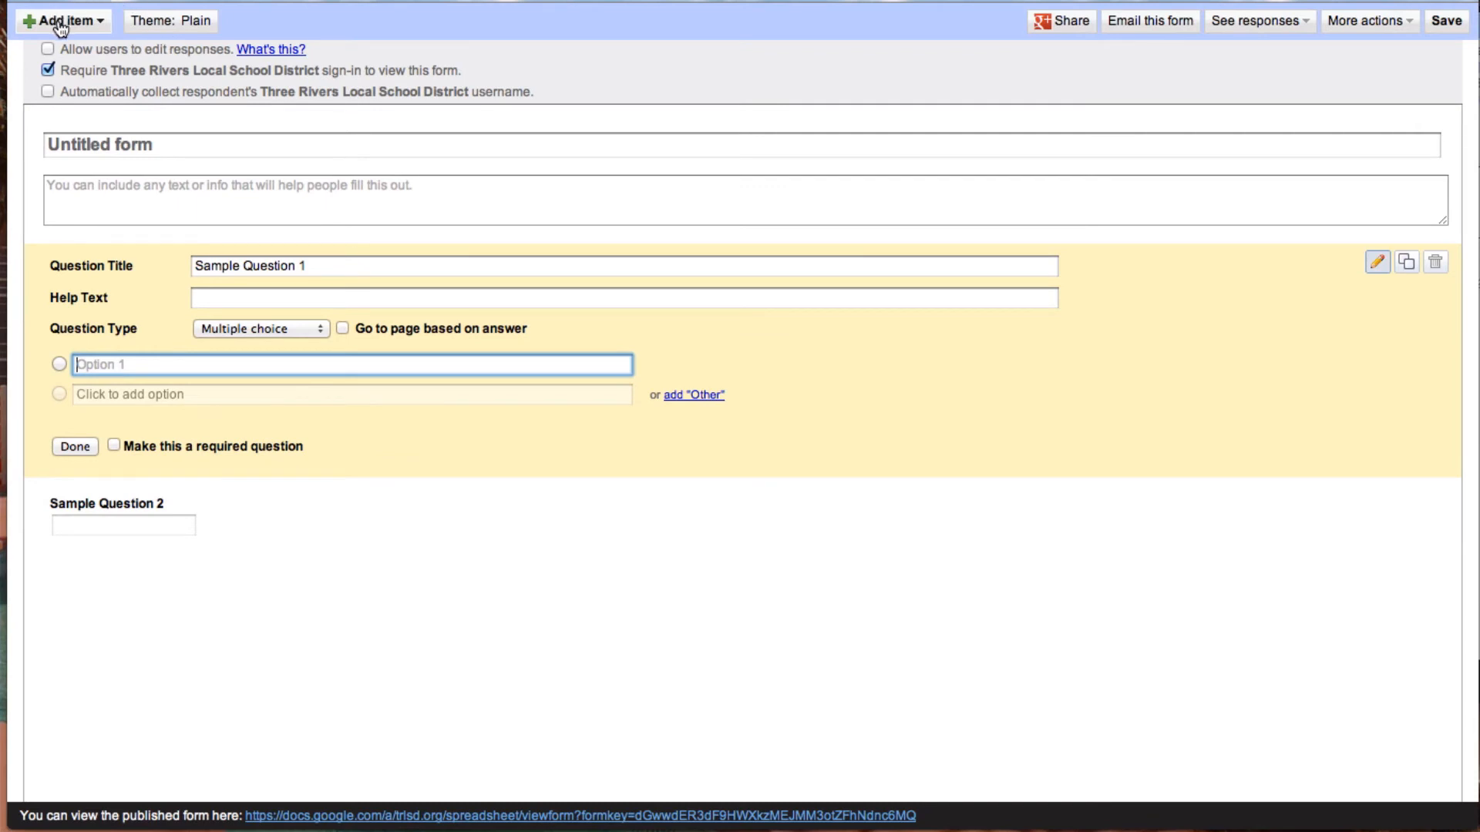
- Enable automatic collection of the respondent's Three Rivers Local School District username on the untitled form
click(98, 23)
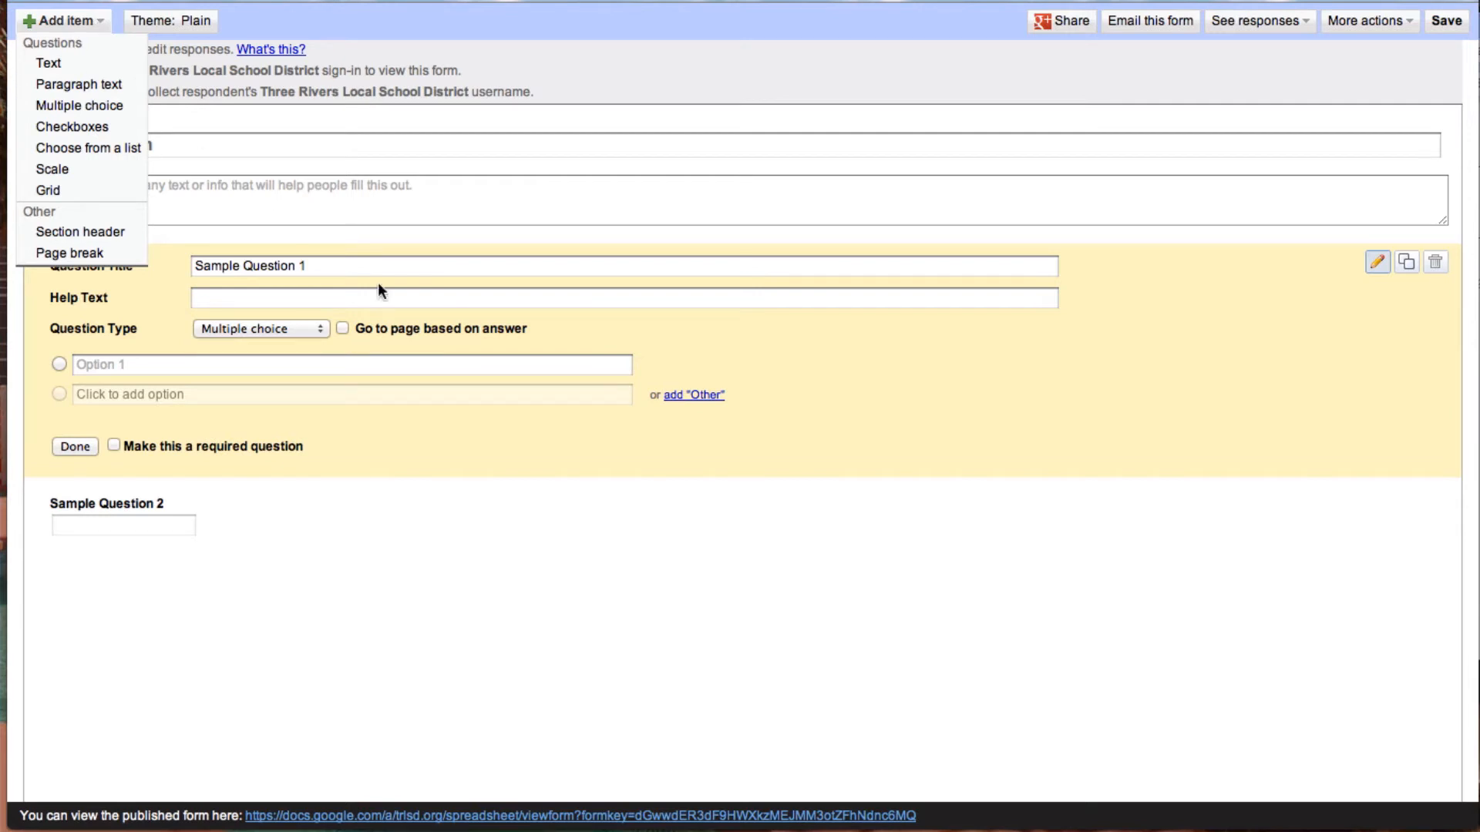
click(834, 628)
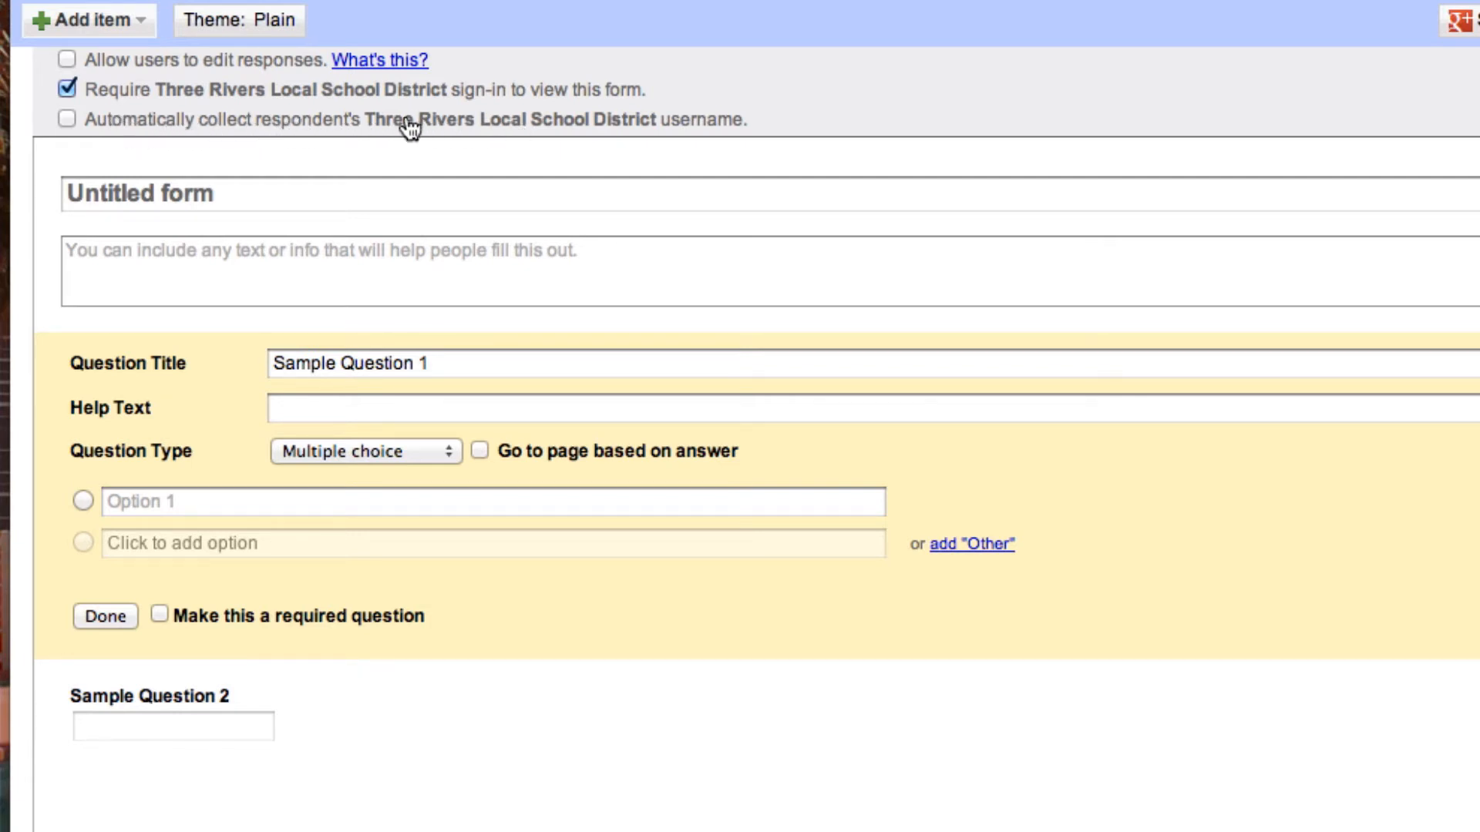
click(67, 119)
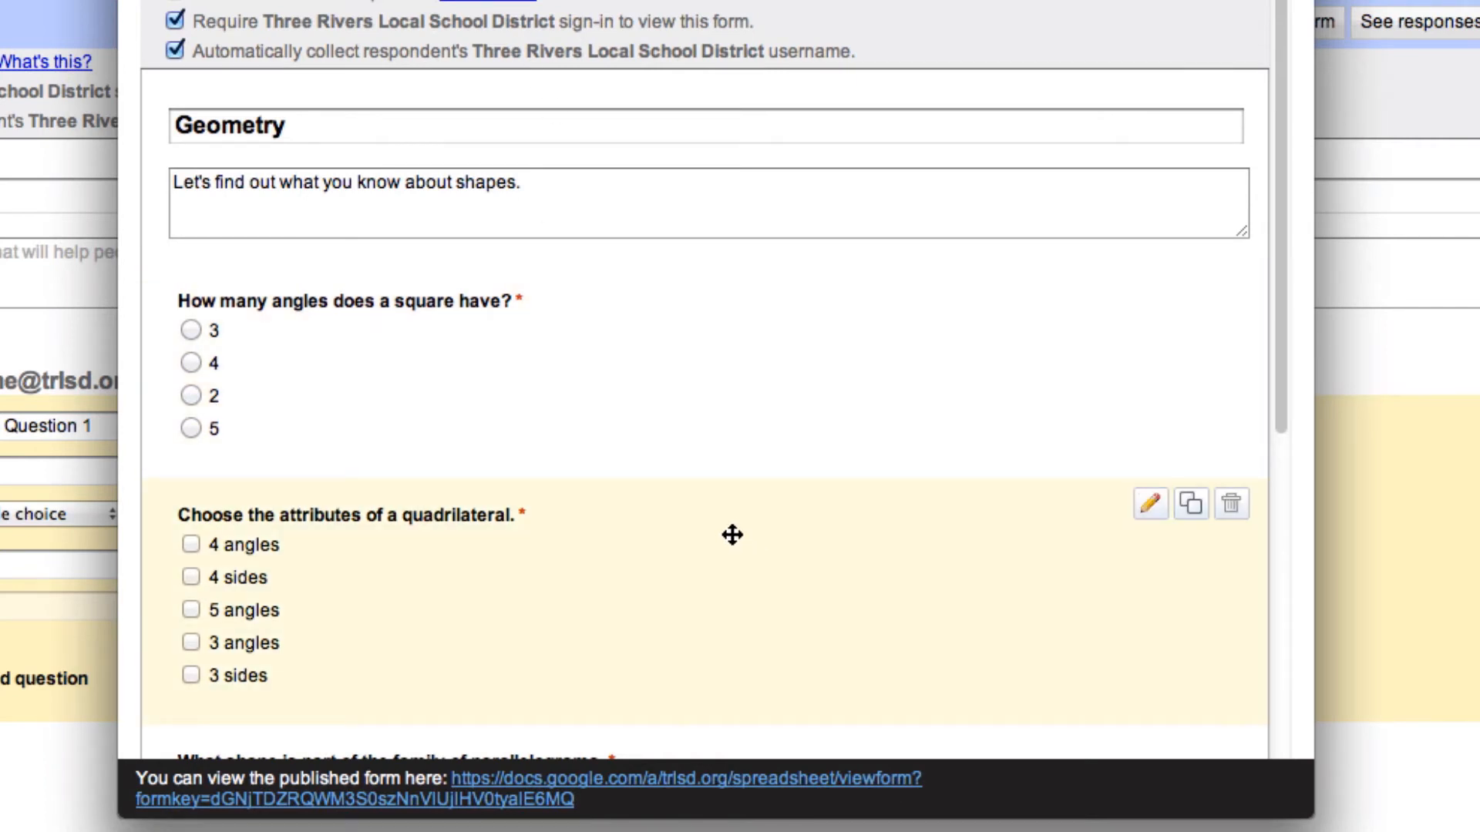
- Review the questions of the Geometry form, including the answer choices of the parallelogram question, and close its editing window
scroll(731, 538, down, 2)
scroll(734, 529, down, 4)
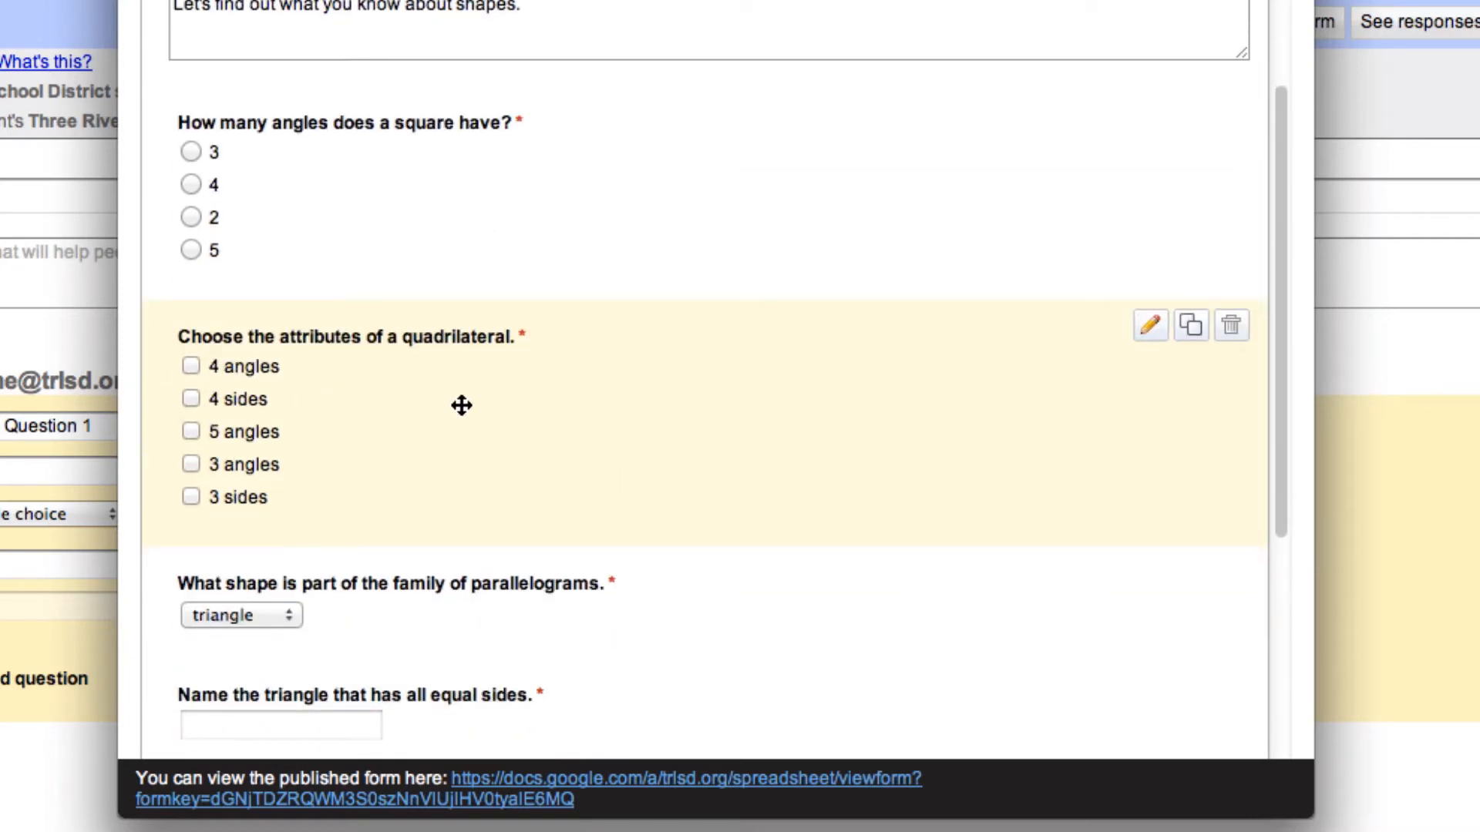
scroll(722, 443, down, 3)
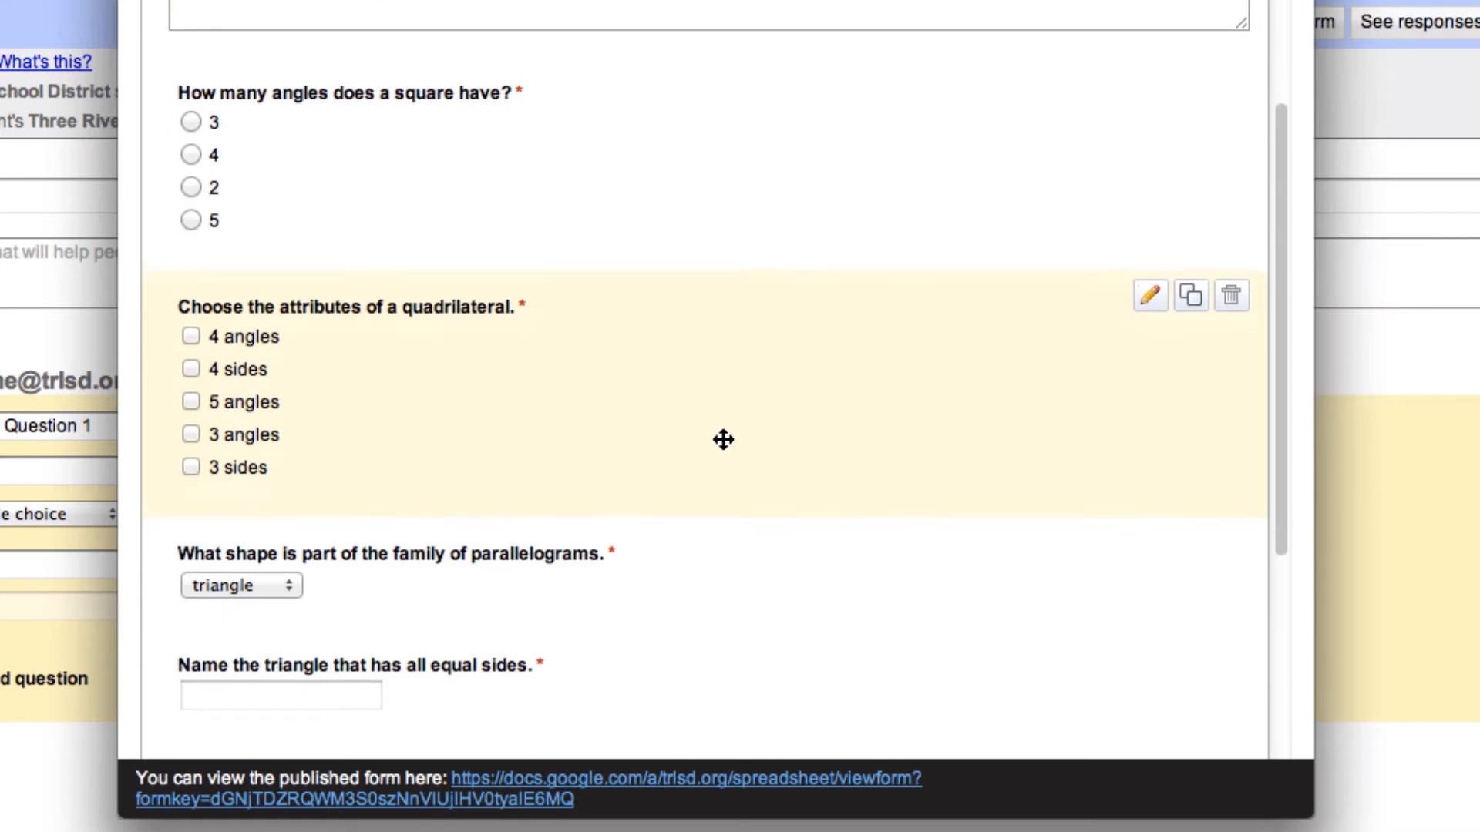
scroll(724, 429, down, 3)
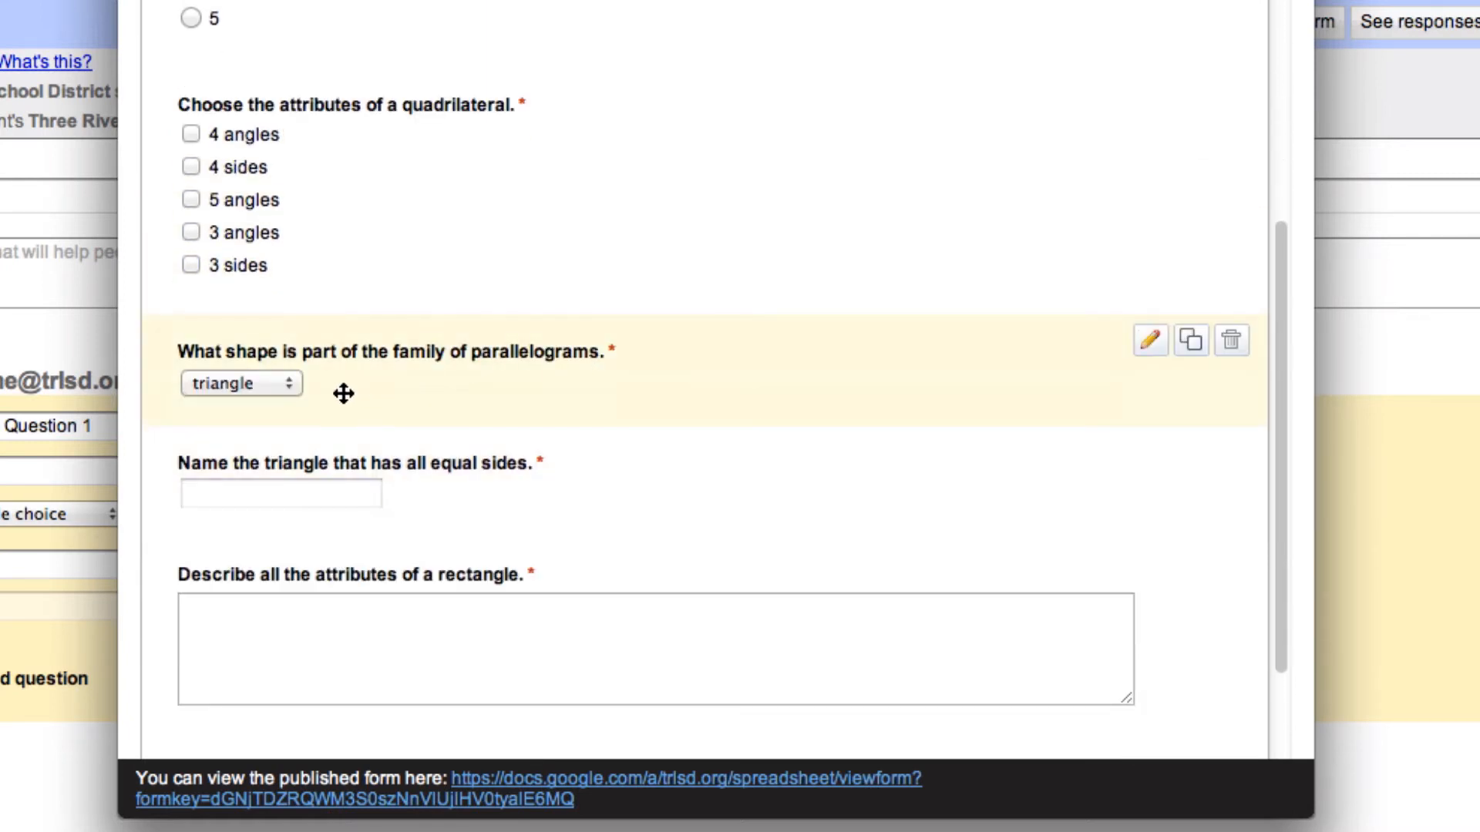
click(289, 387)
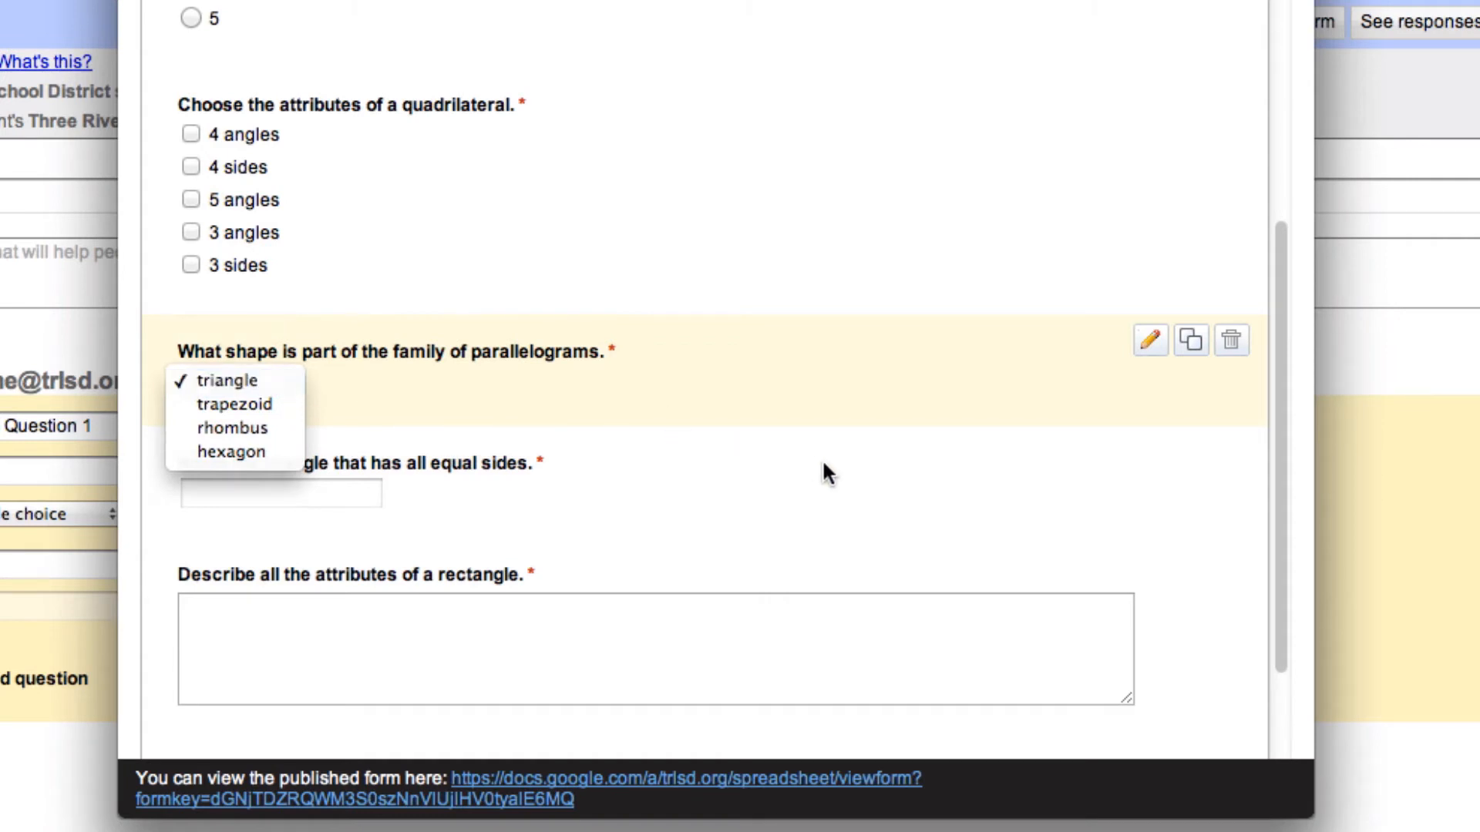
click(802, 484)
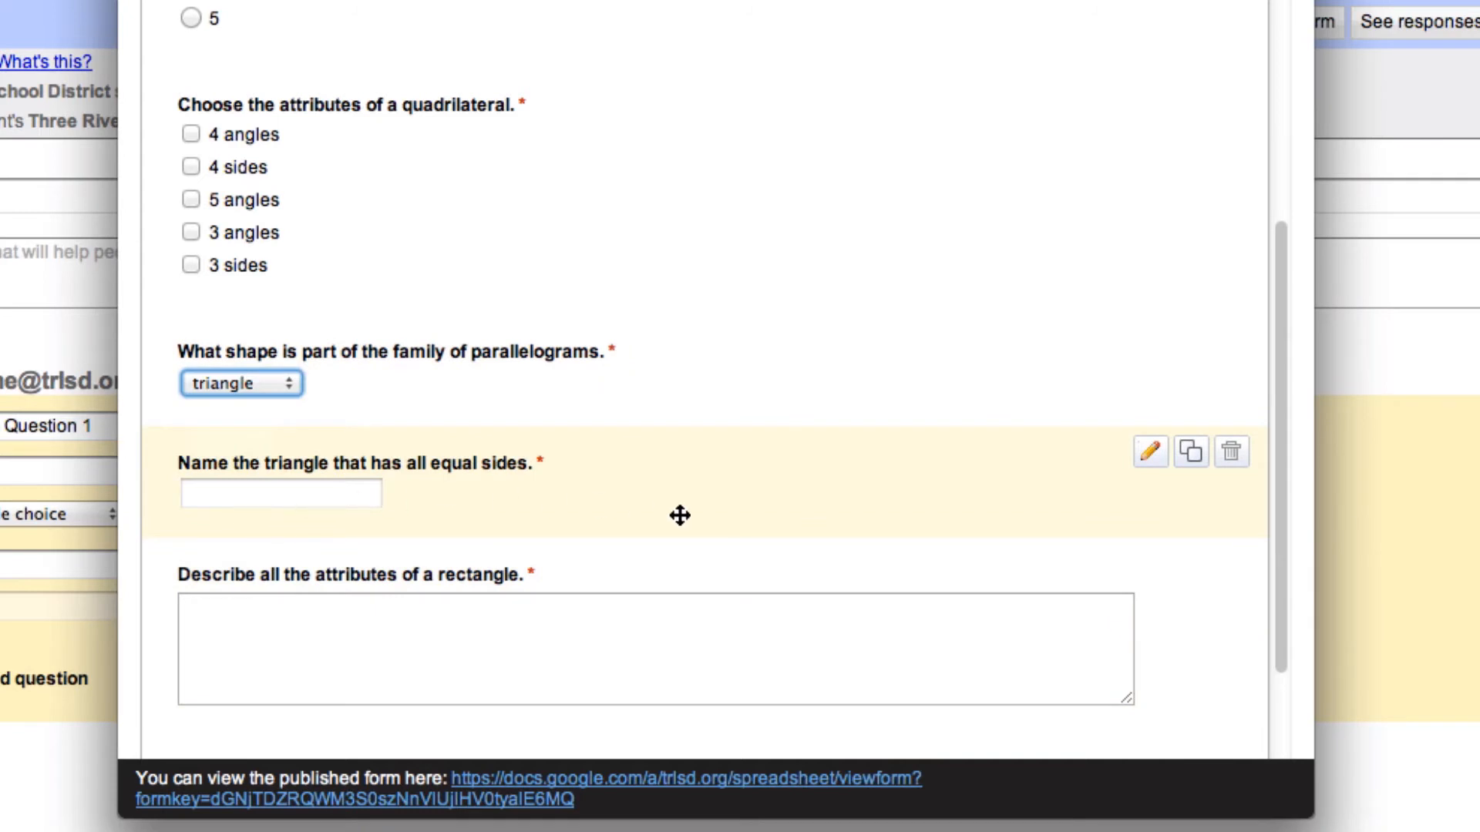
scroll(802, 529, down, 3)
scroll(804, 529, down, 1)
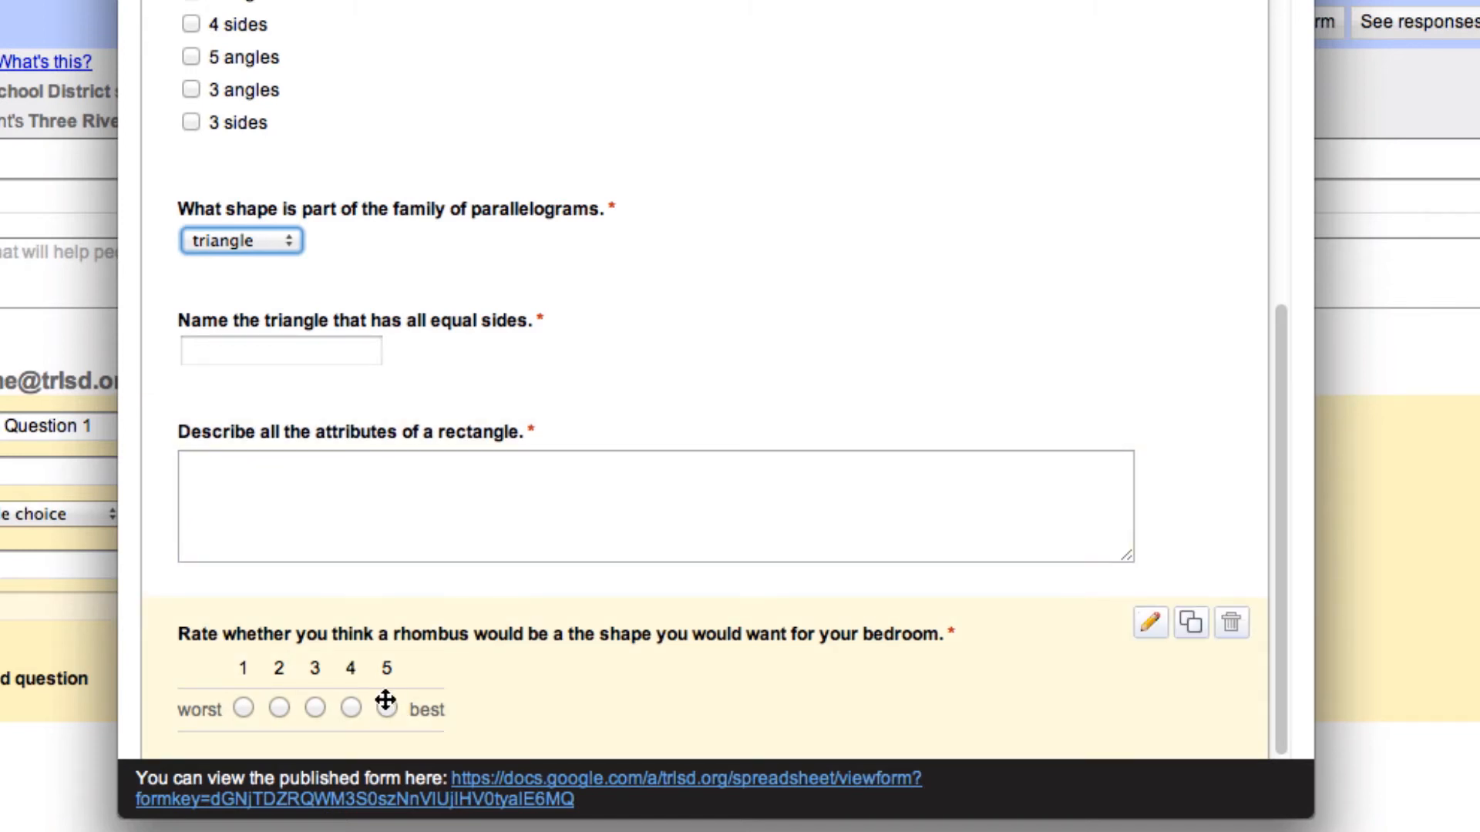
scroll(593, 367, up, 8)
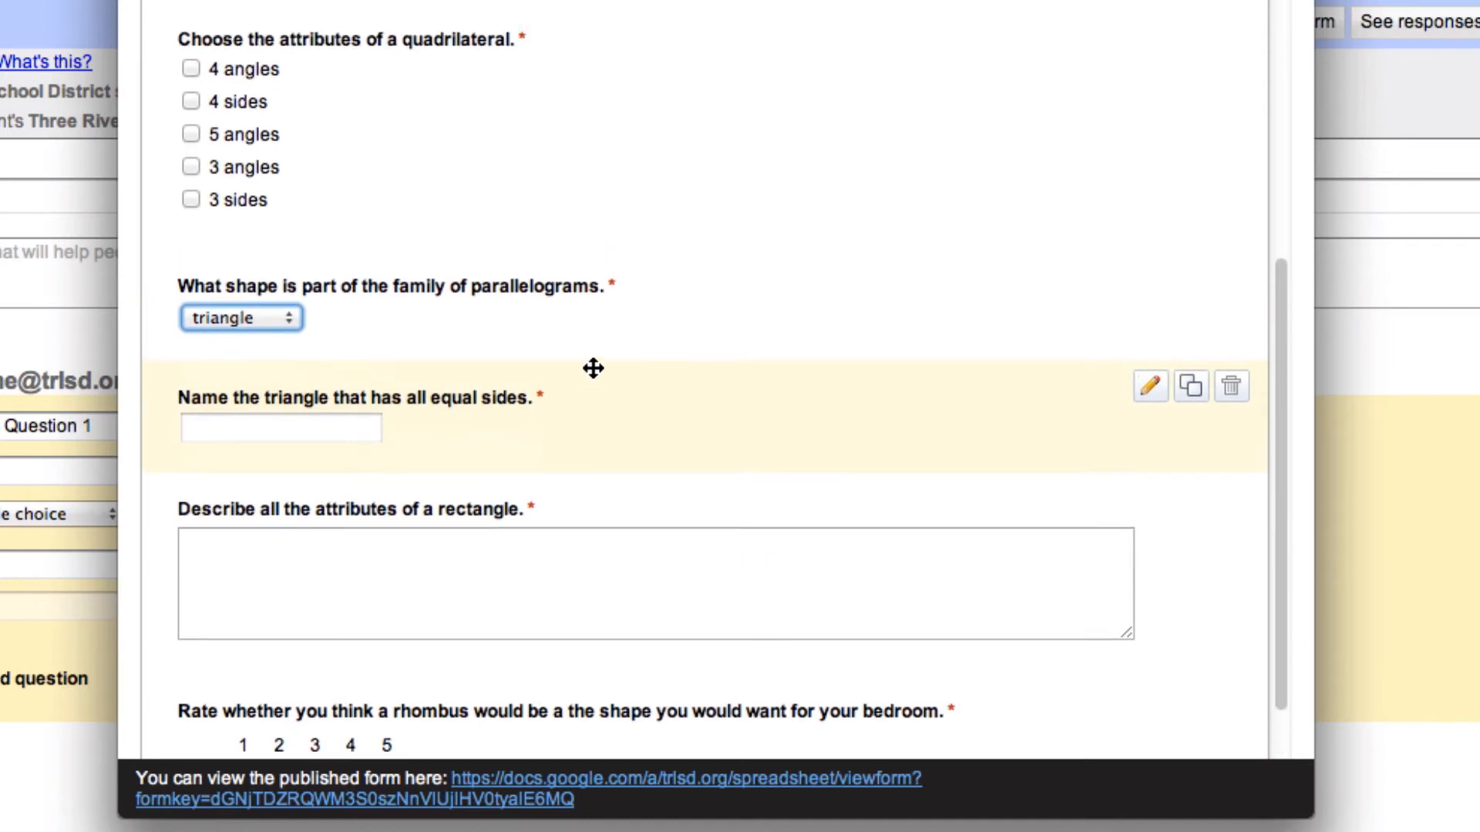
scroll(593, 368, up, 1)
scroll(592, 369, up, 1)
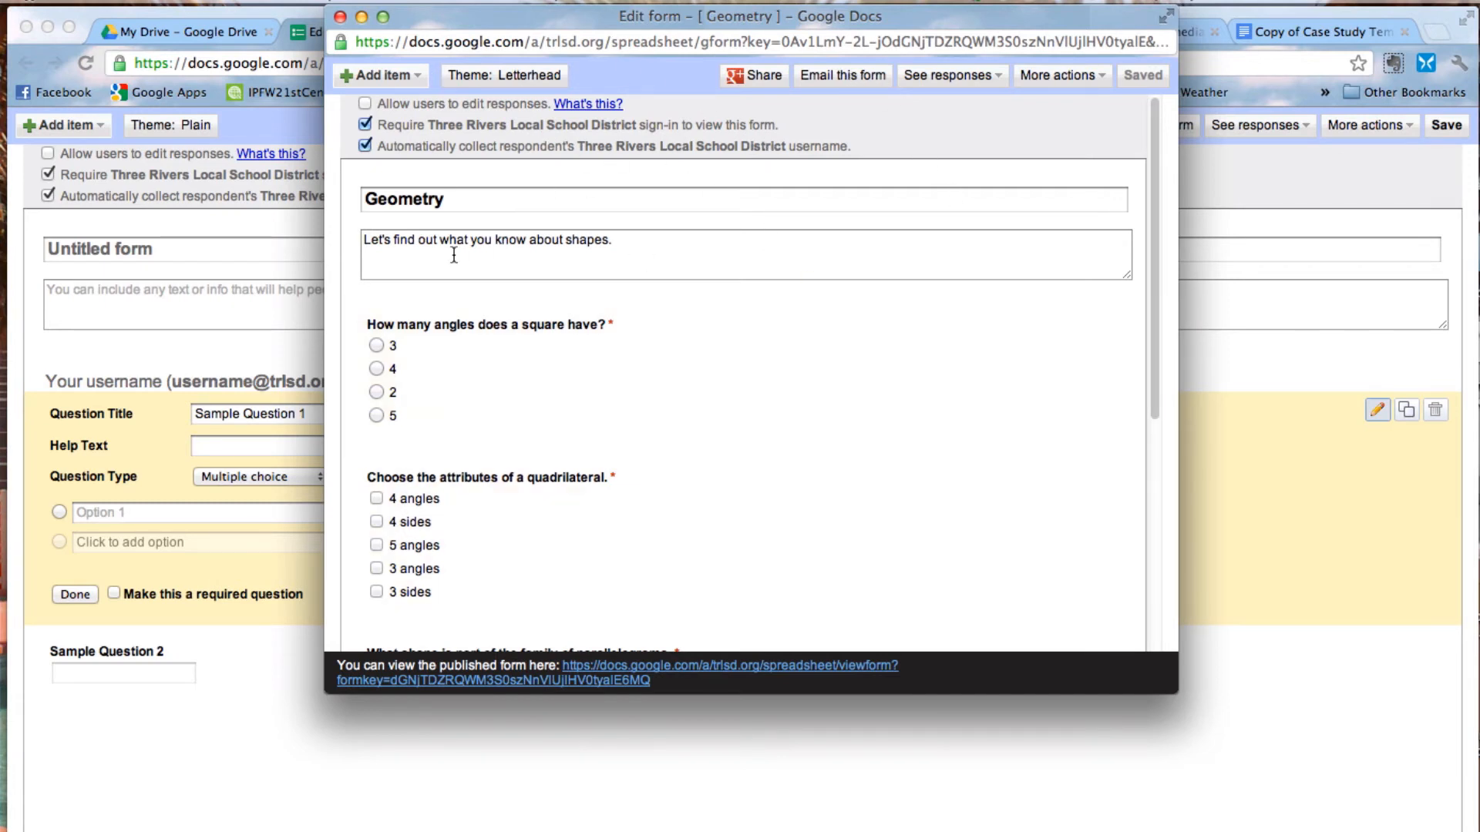
click(340, 17)
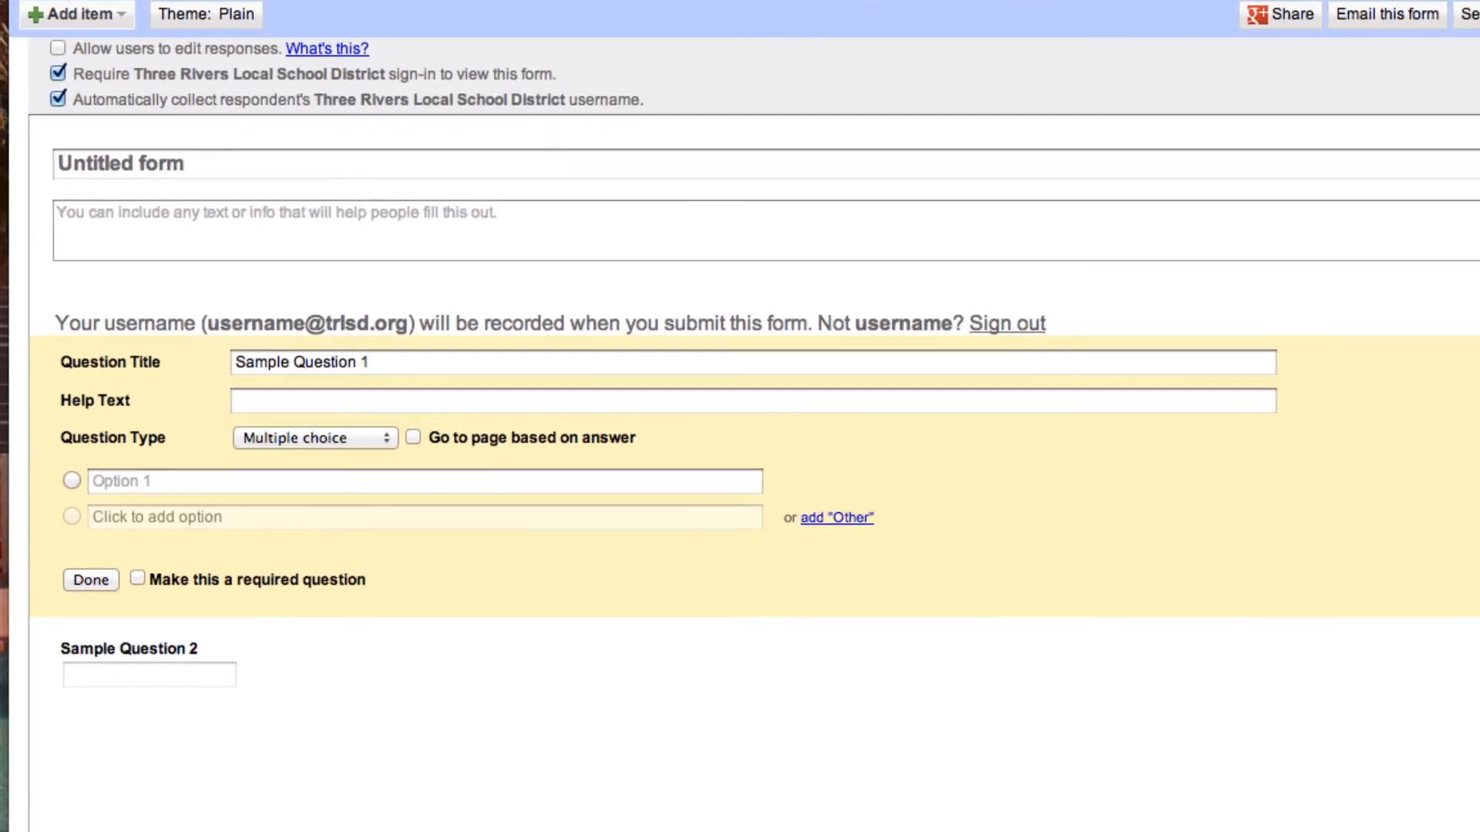
- Switch to the Geometry response spreadsheet and open its attached form for editing
click(723, 34)
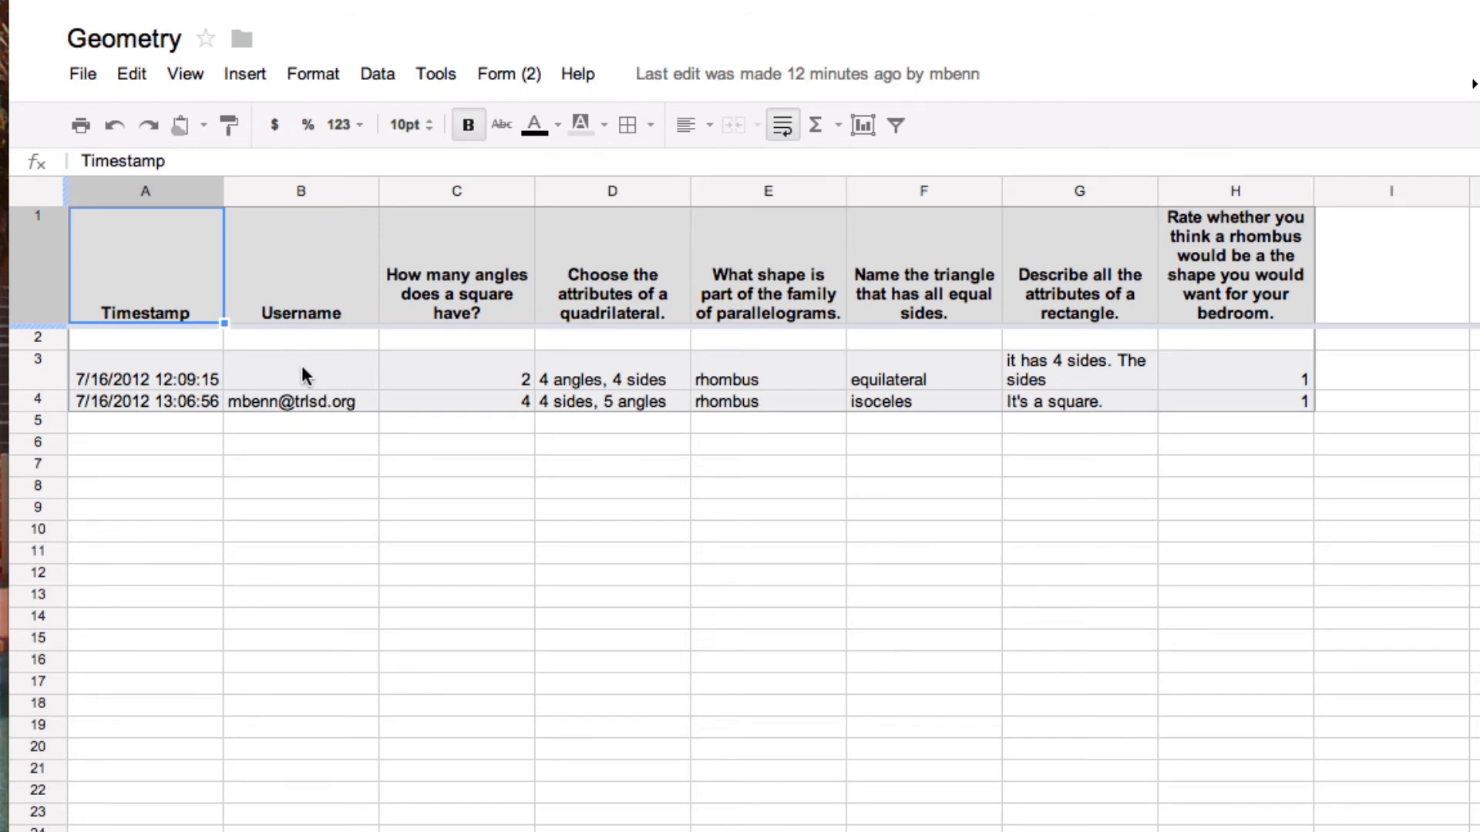
mouse_move(0, 0)
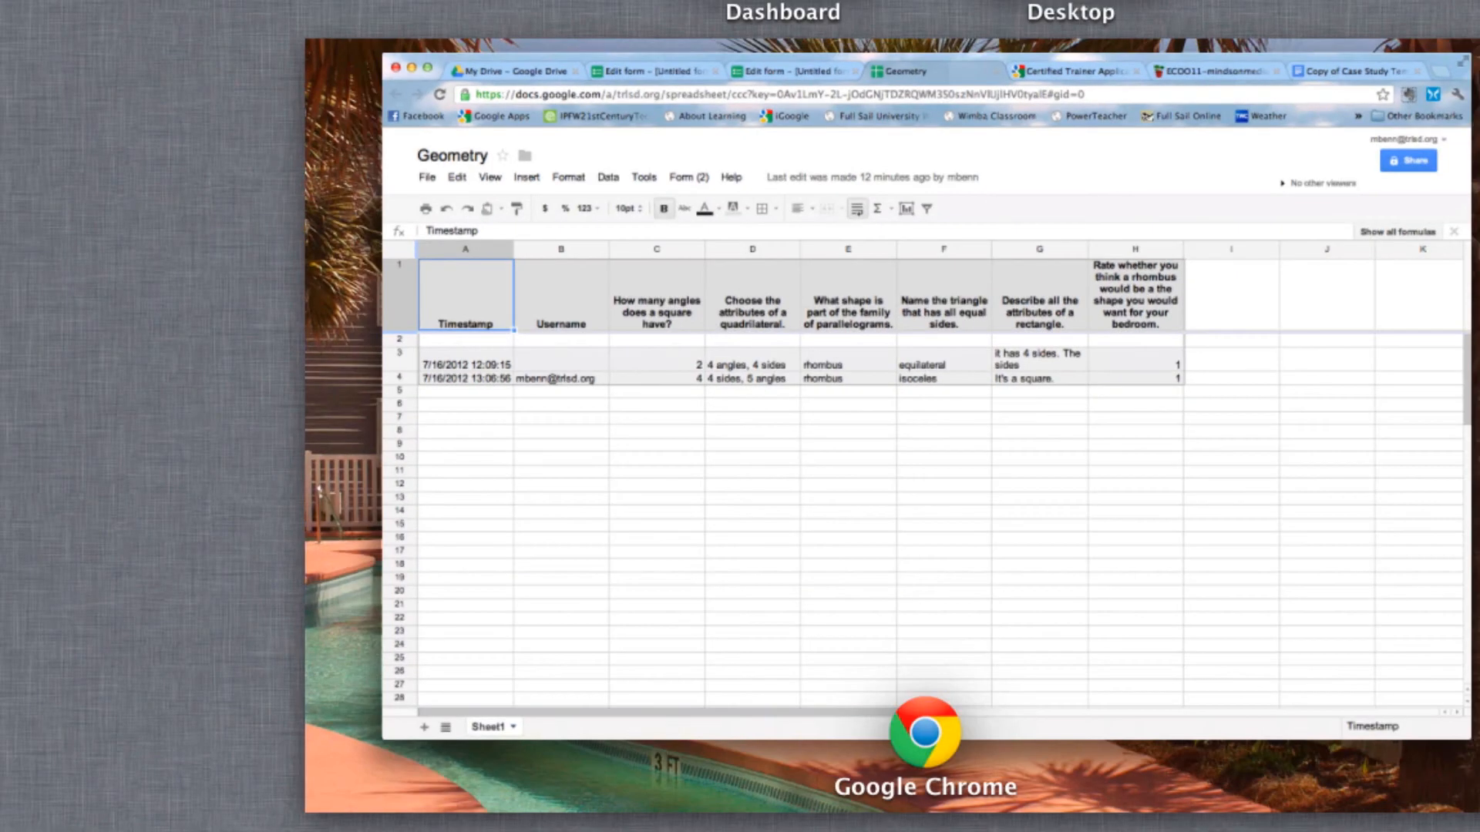
click(578, 230)
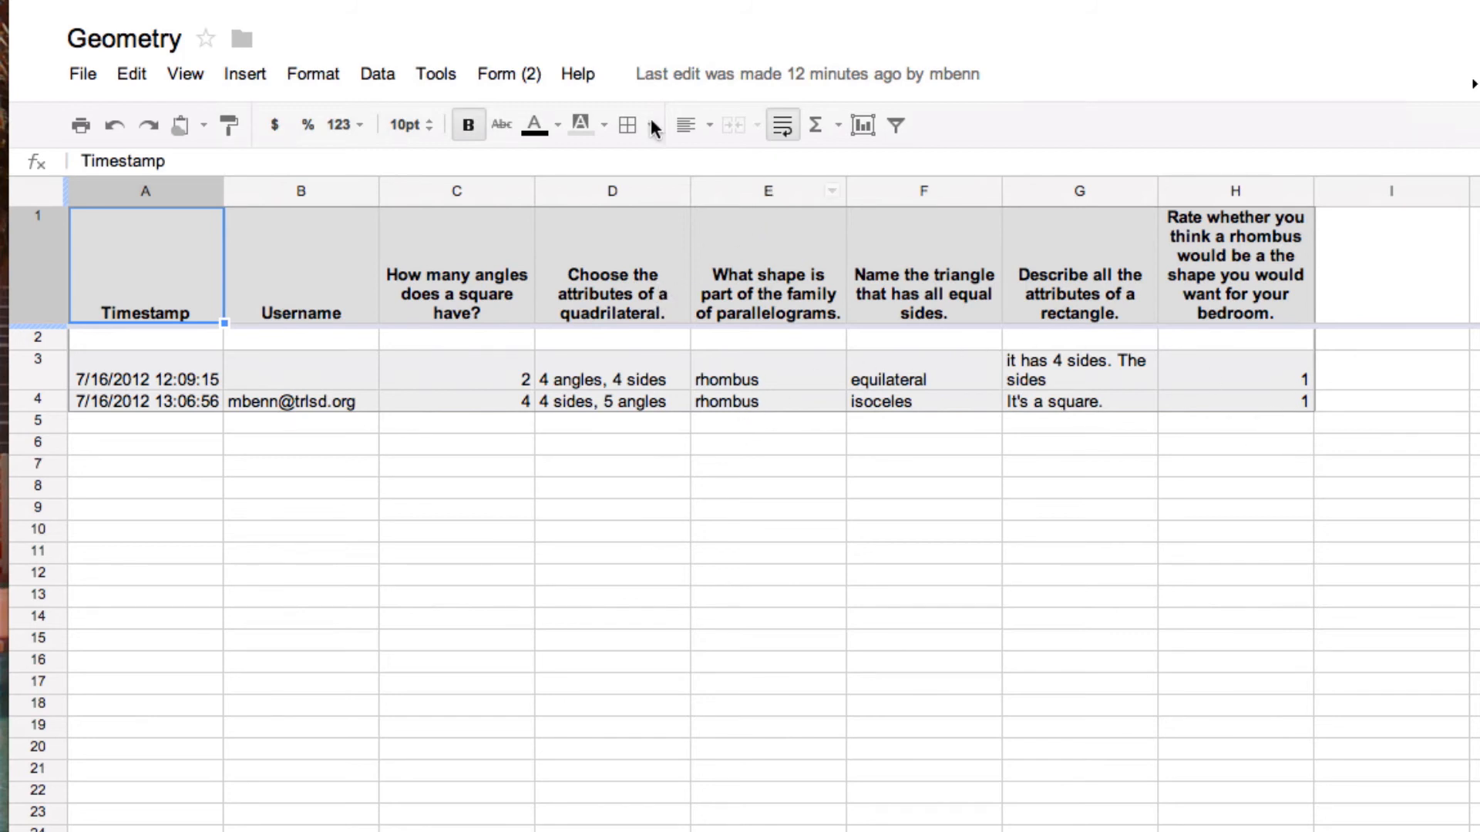
click(506, 75)
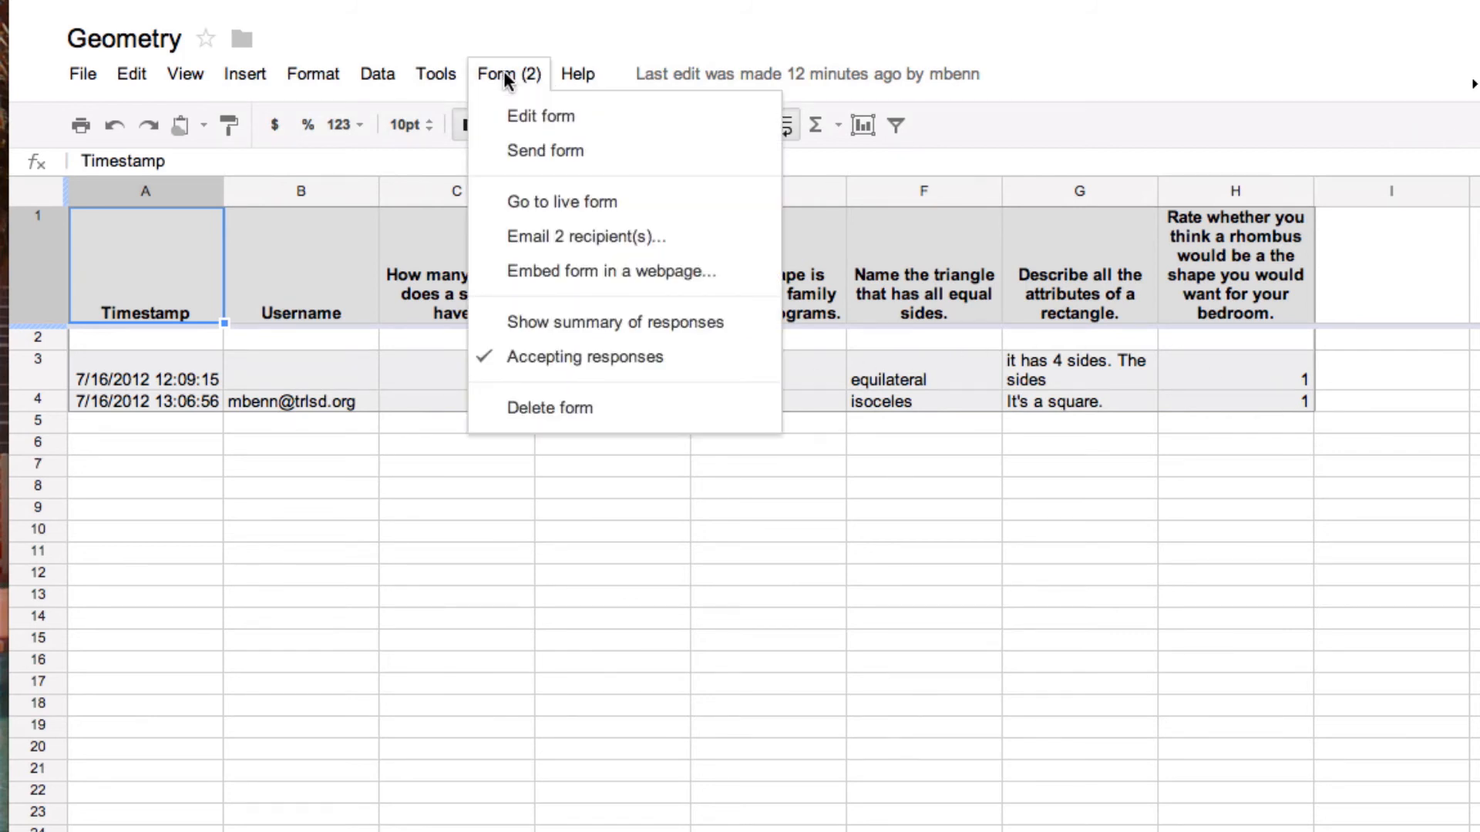
click(533, 117)
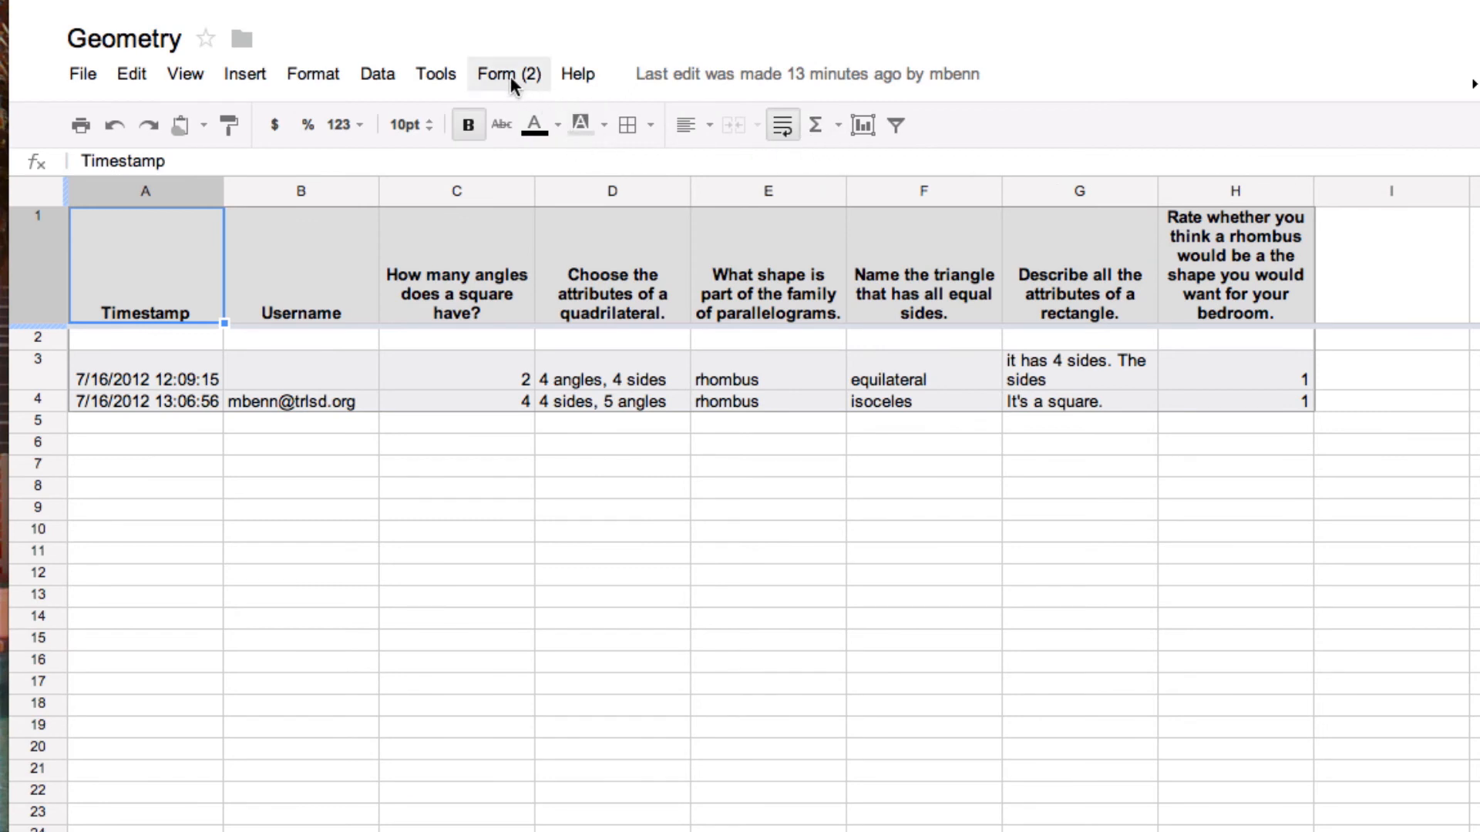
- Show the summary of responses for the Geometry form, examine the charts for each question, and close the summary
click(508, 73)
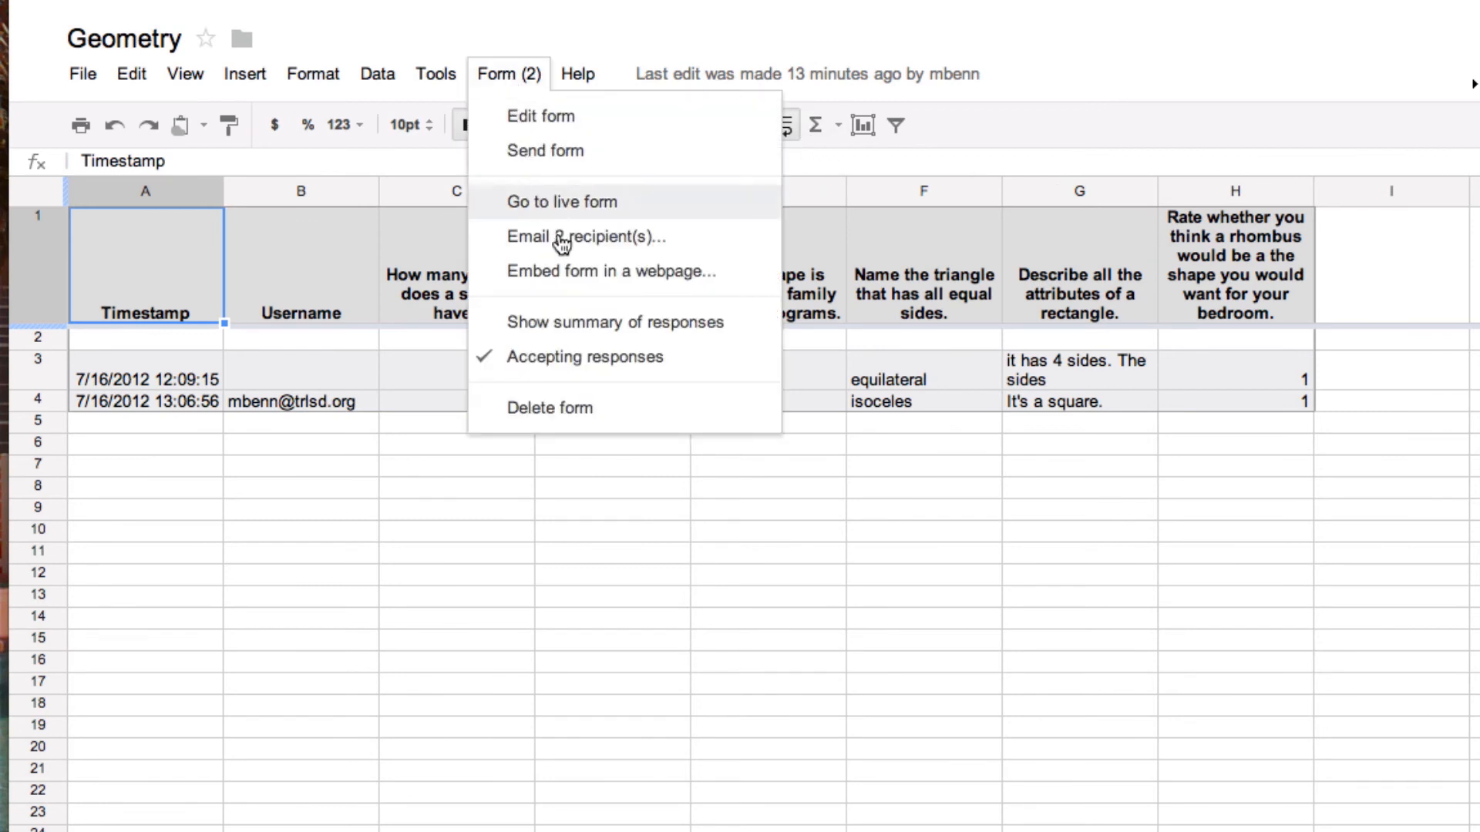
click(587, 324)
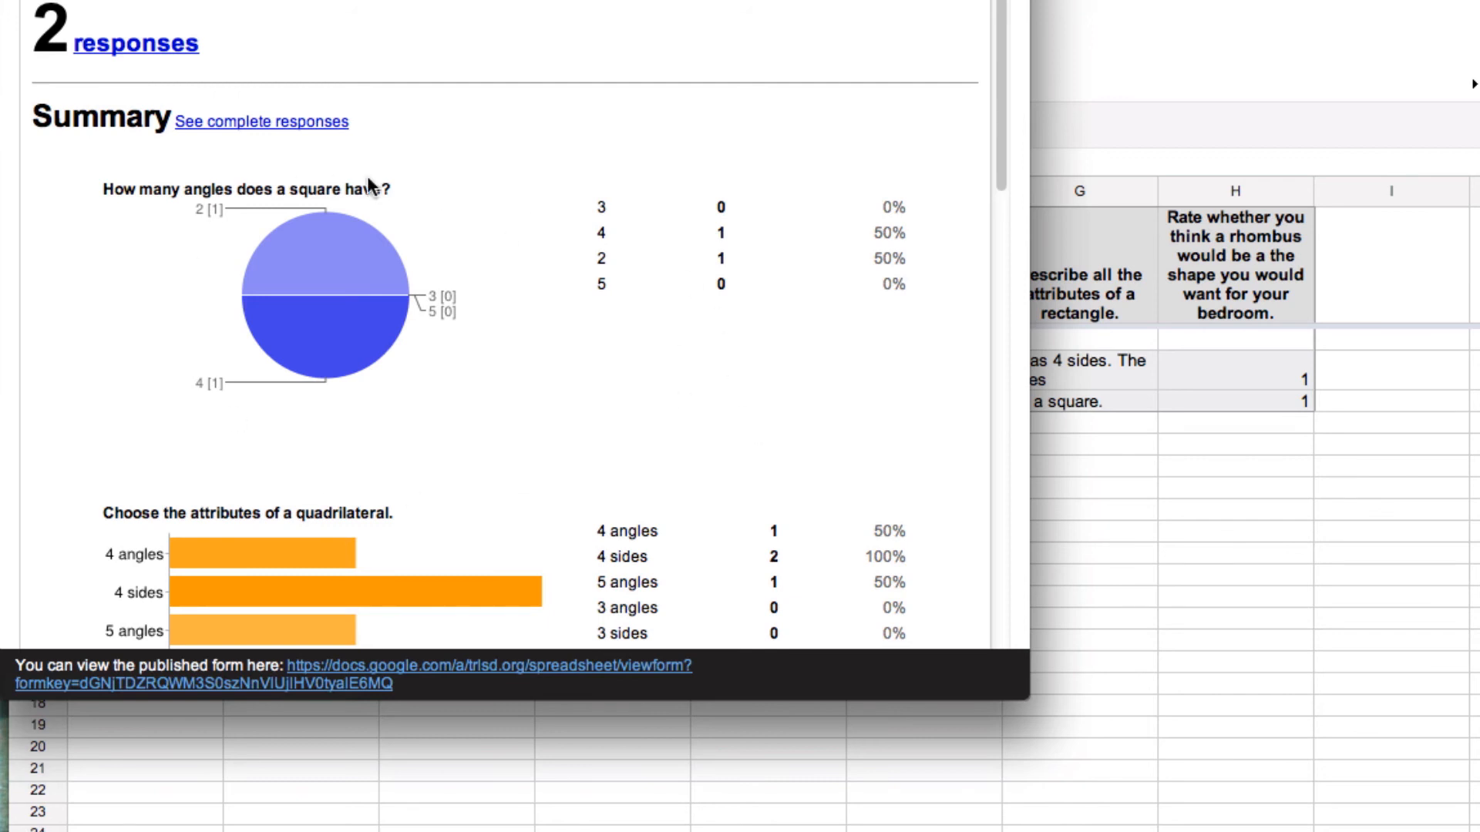
scroll(734, 401, down, 5)
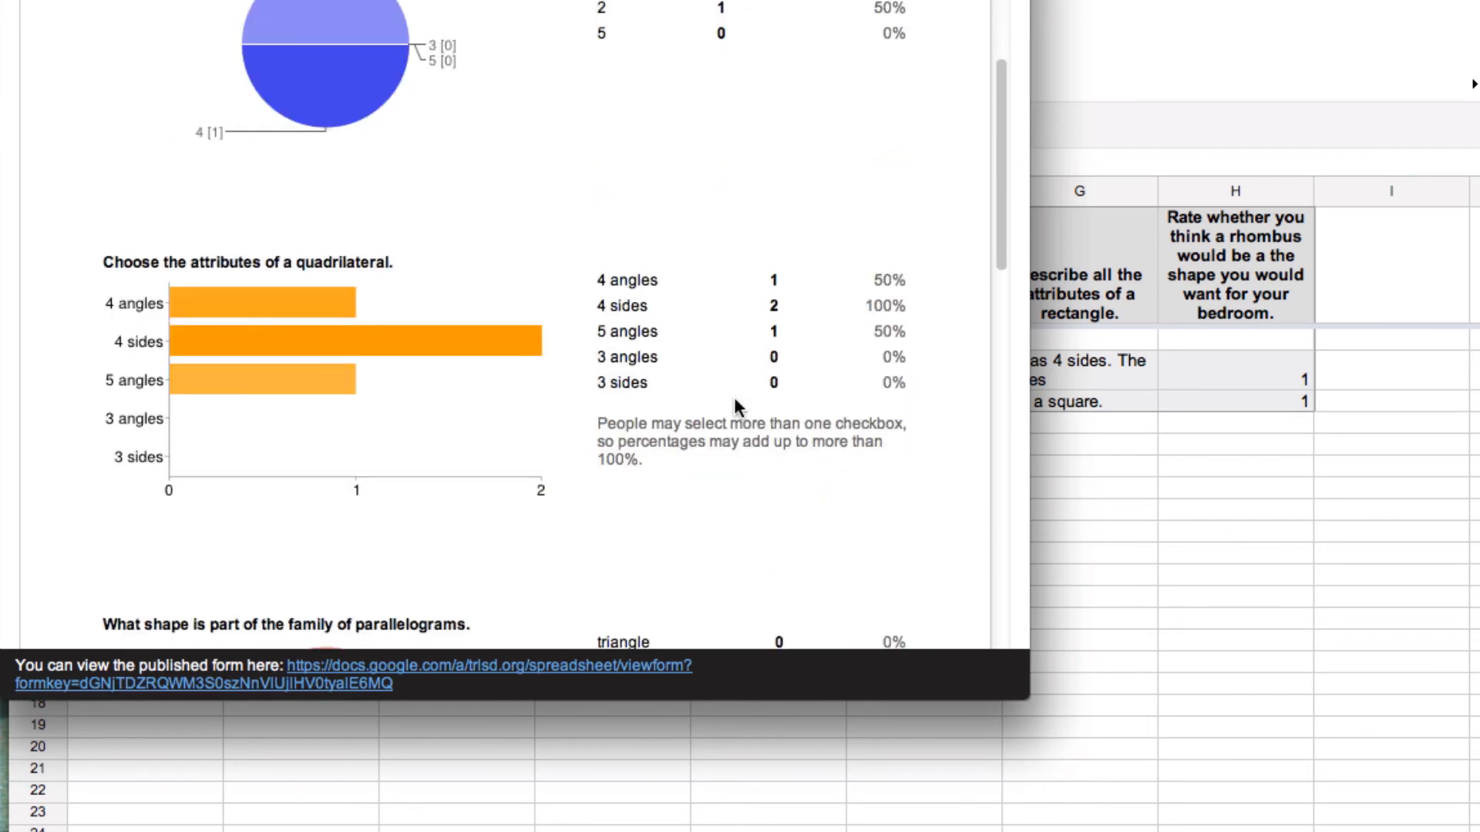
scroll(734, 401, down, 5)
scroll(734, 400, down, 6)
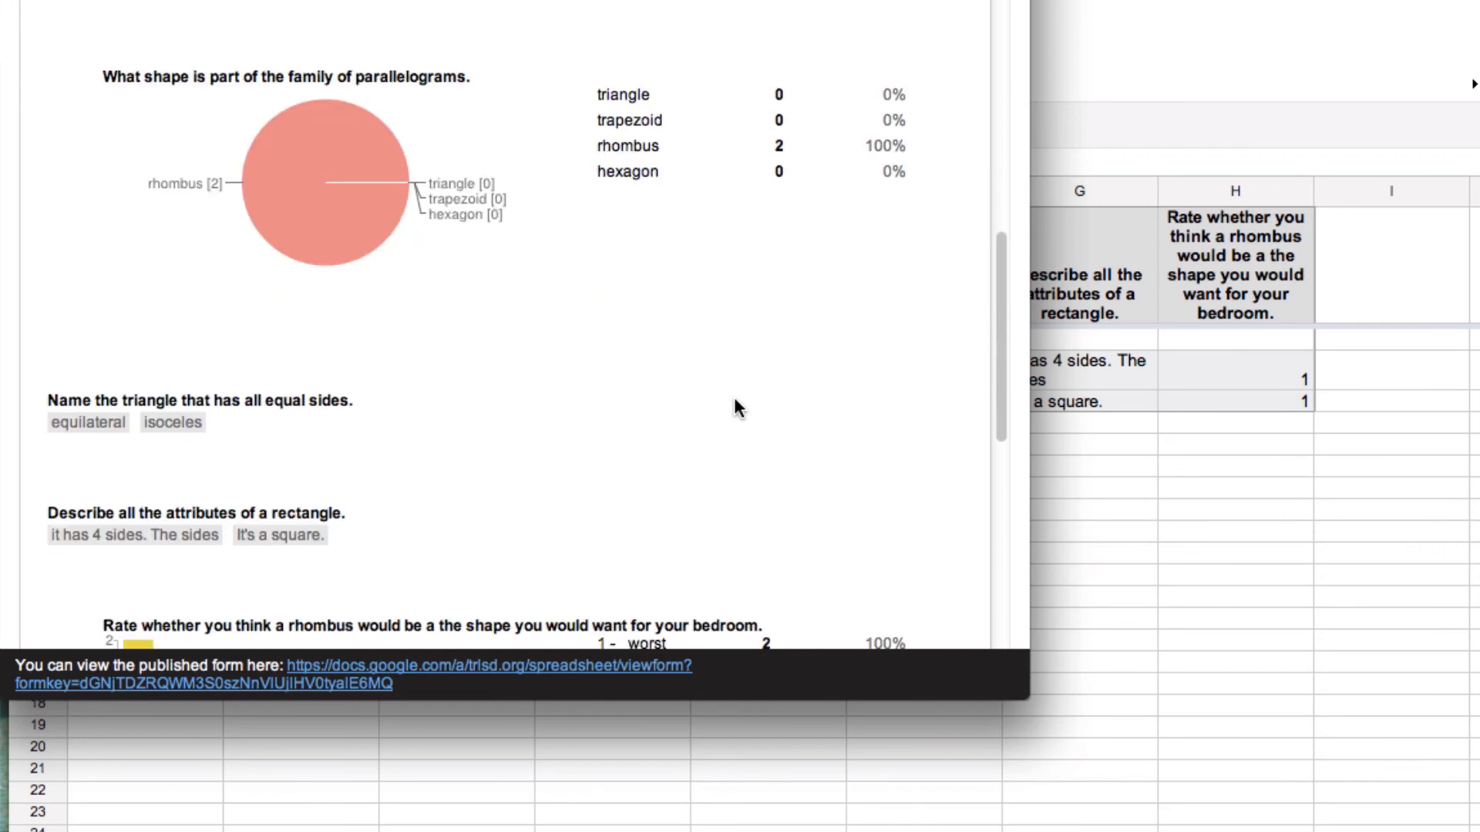
scroll(735, 405, down, 3)
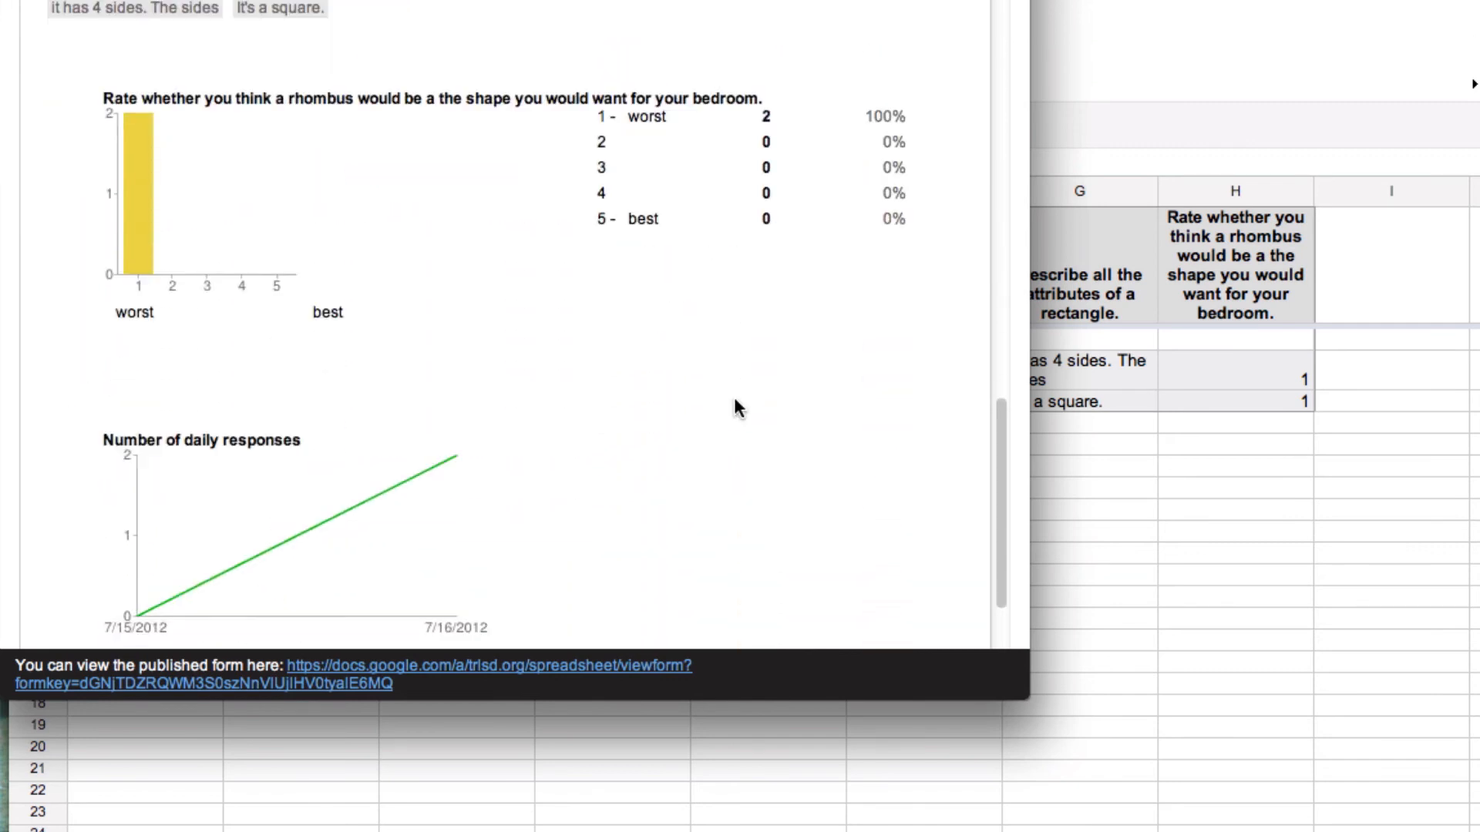
scroll(736, 407, up, 4)
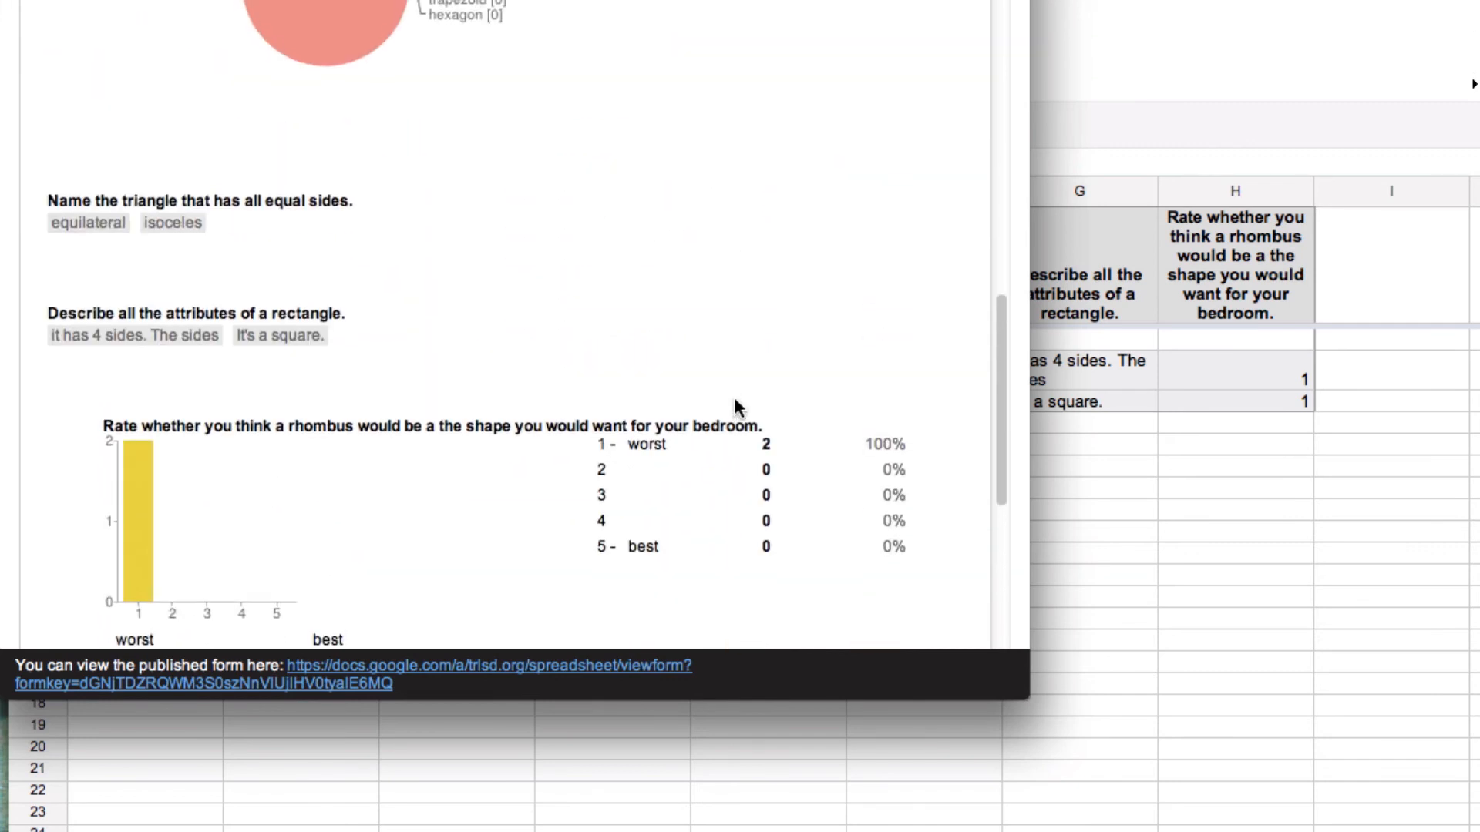
scroll(600, 341, up, 1)
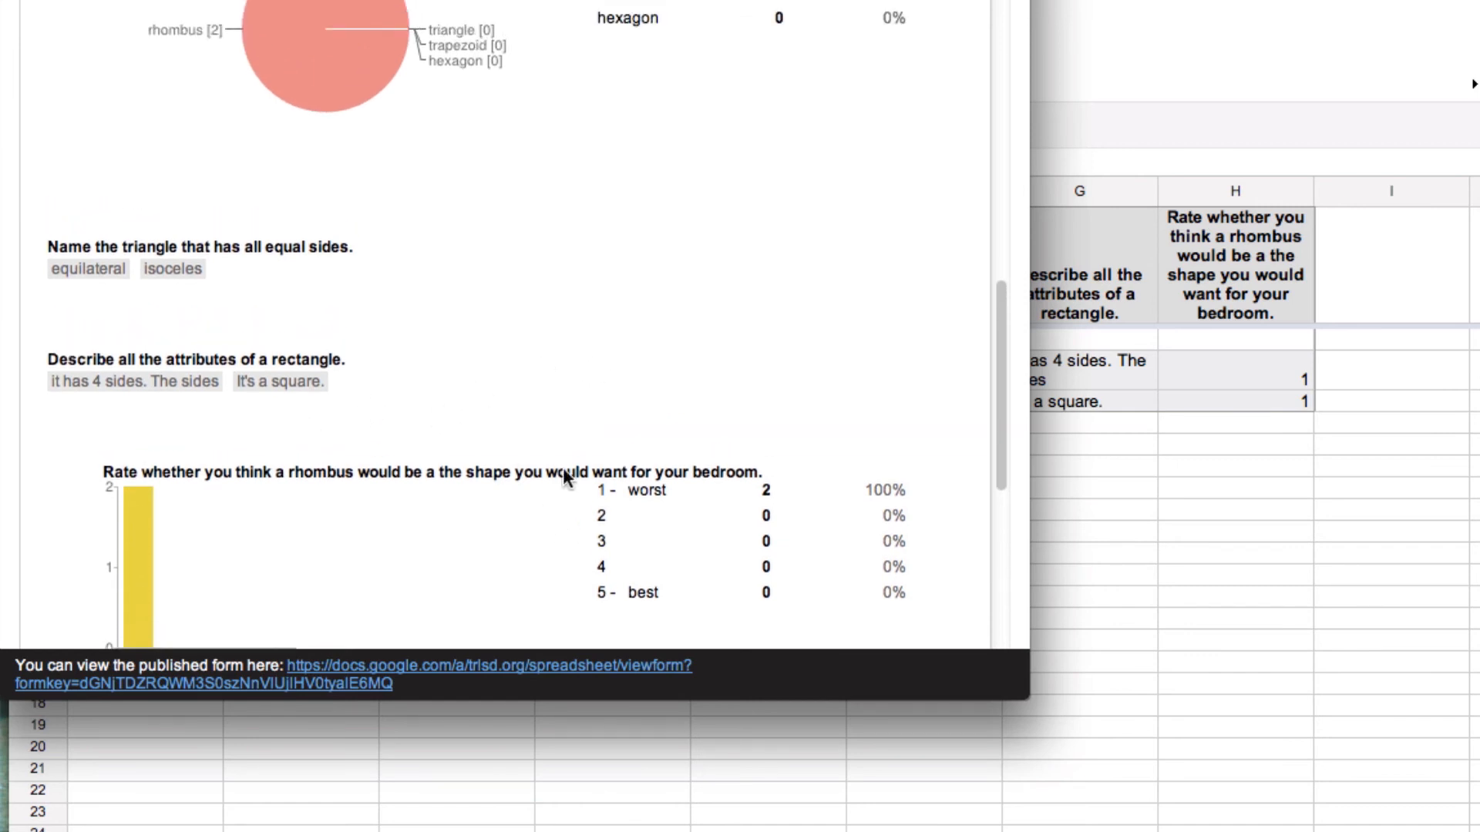
scroll(732, 377, up, 3)
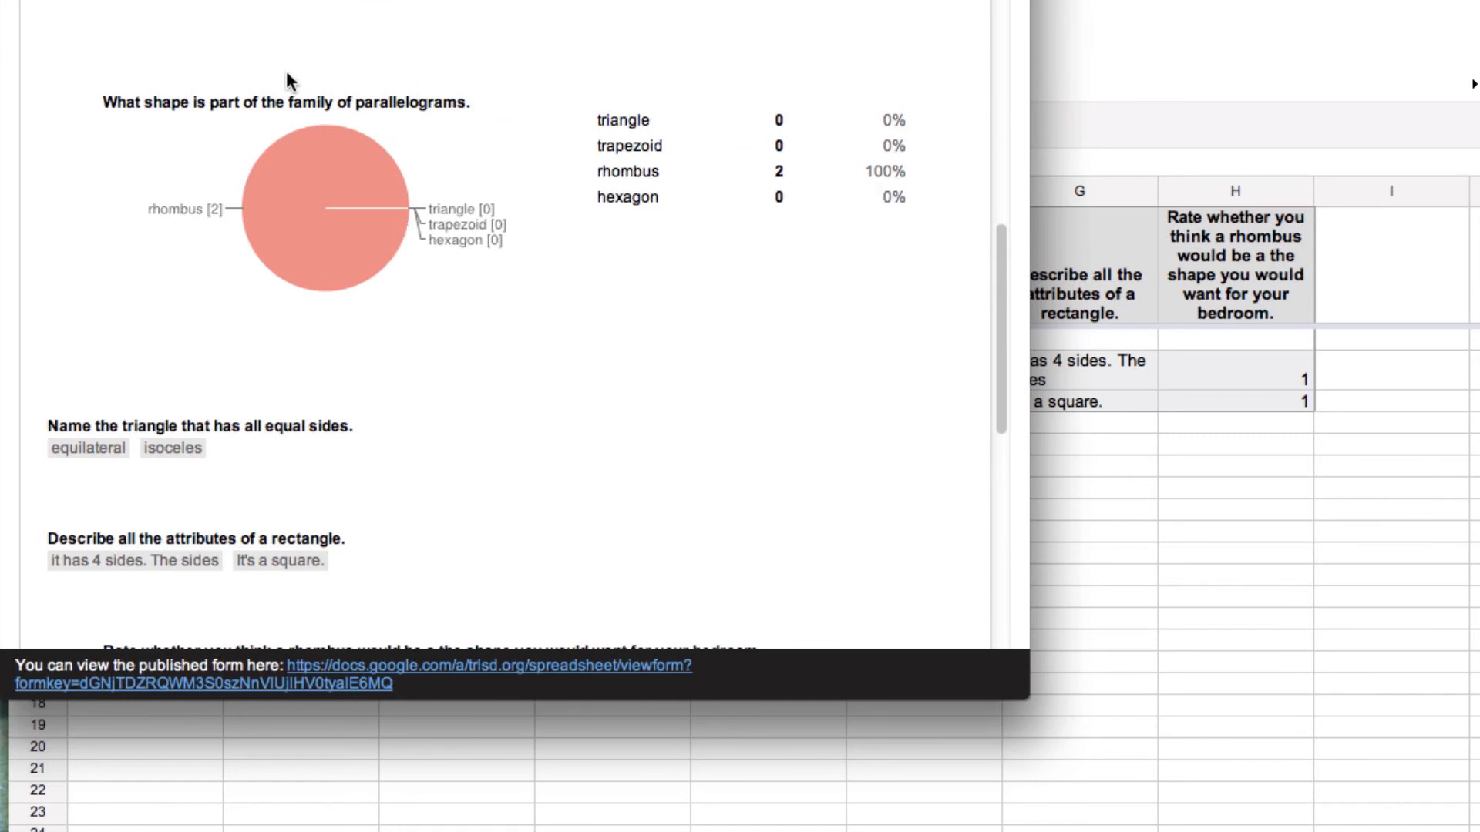
scroll(822, 472, up, 8)
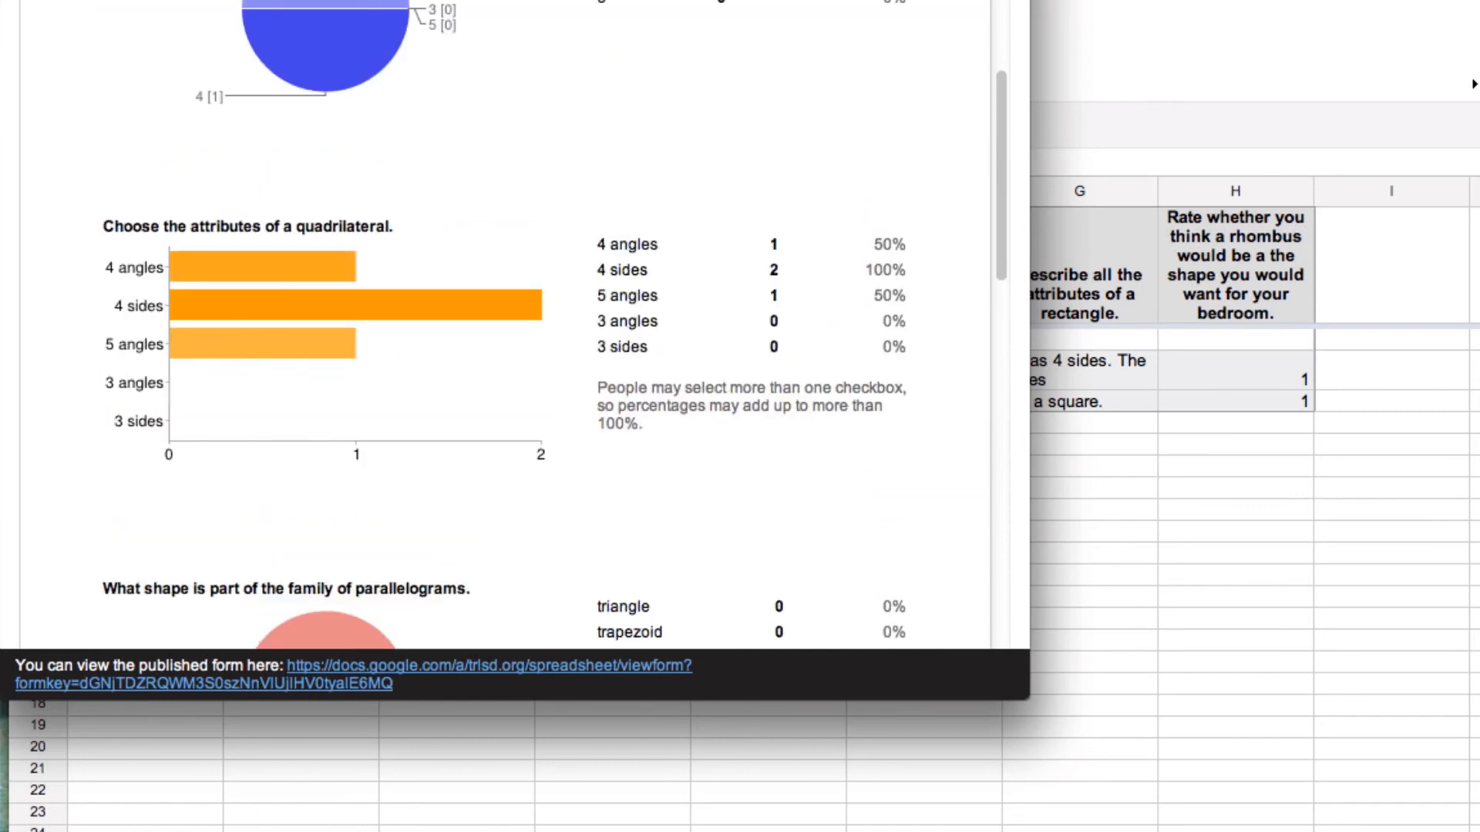
key(super+w)
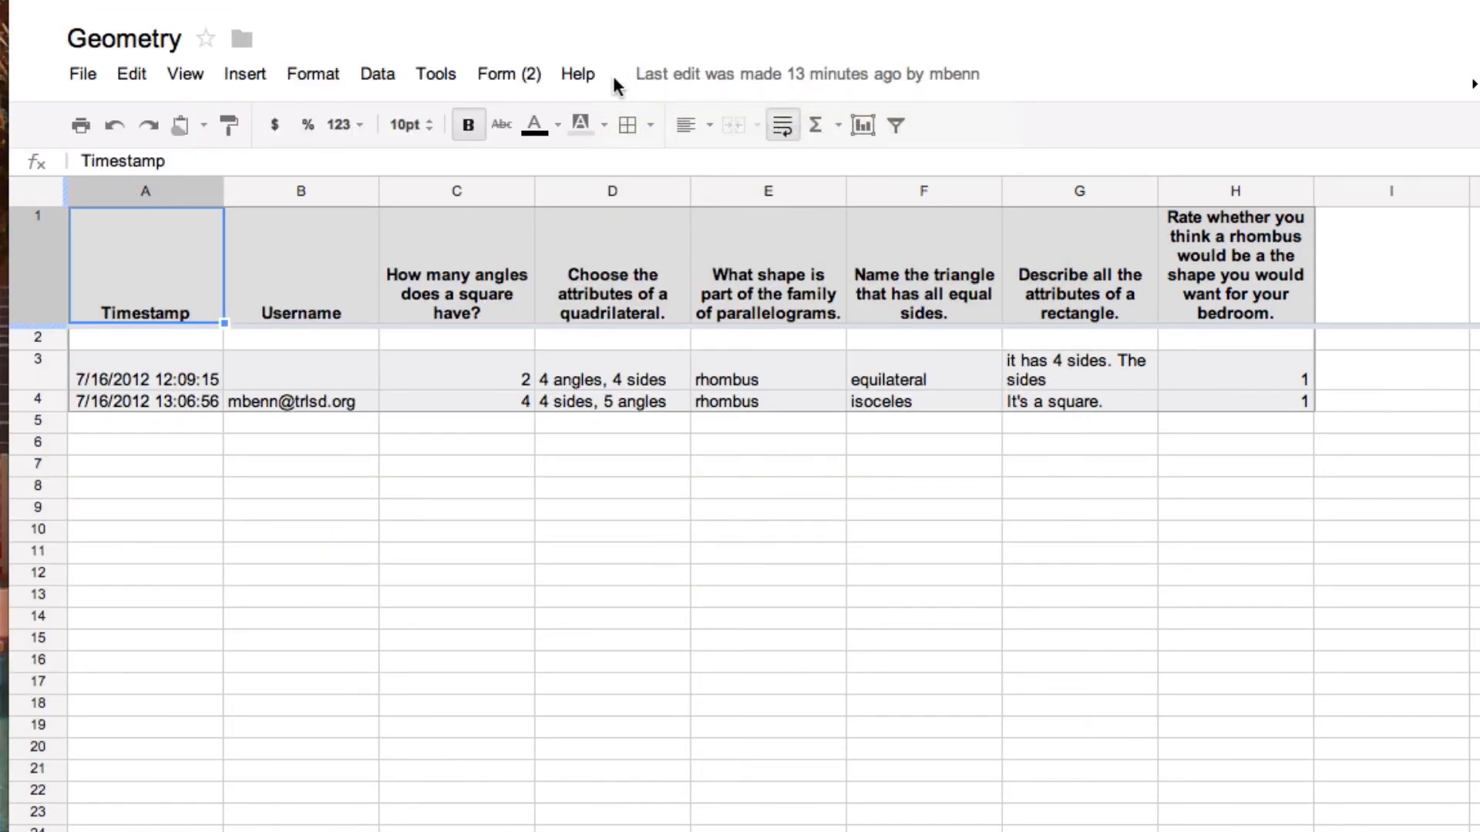
- Open the live Geometry form from the response spreadsheet and look over its questions as respondents see them
click(506, 77)
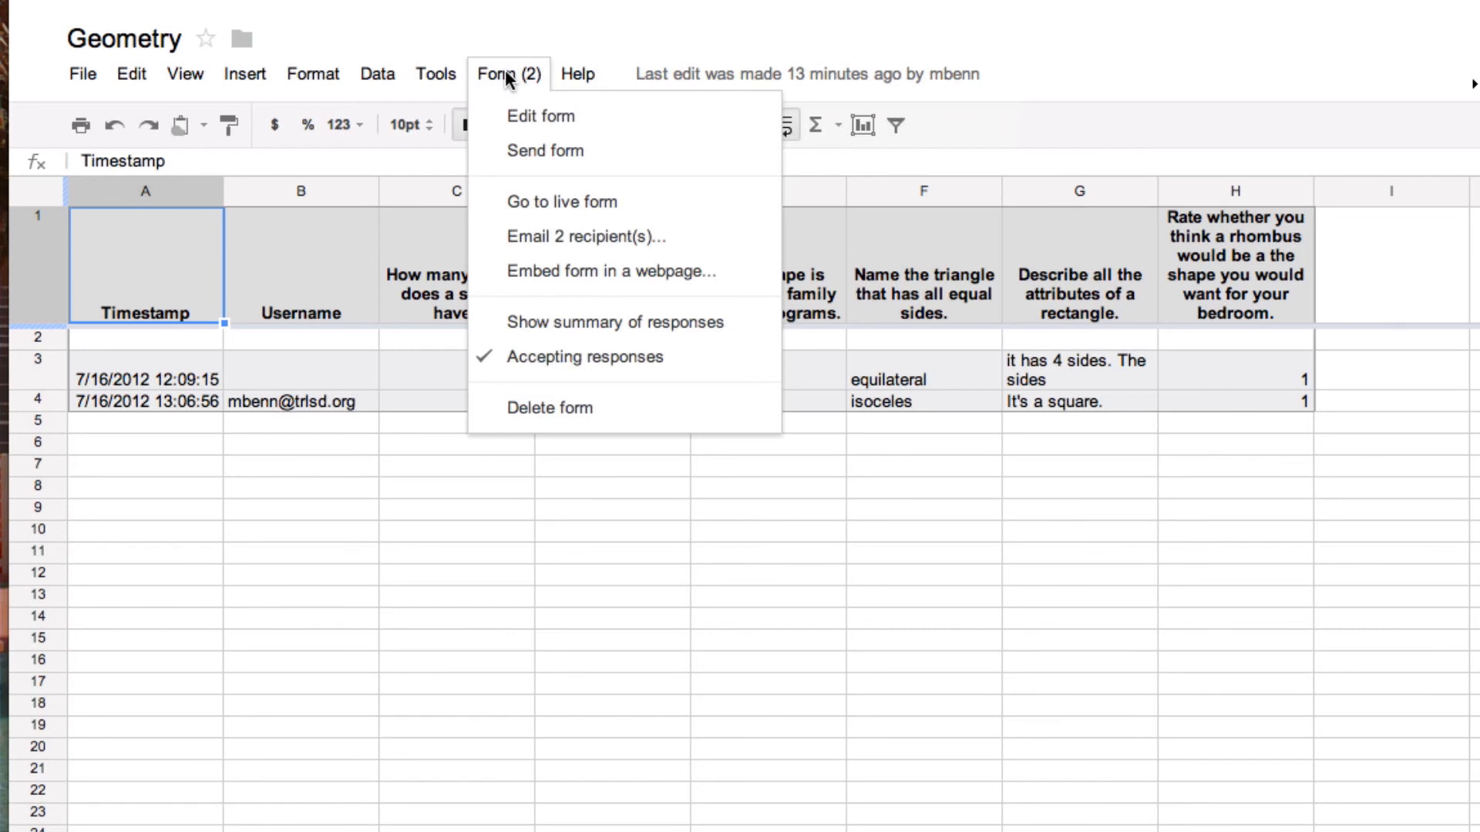
click(548, 205)
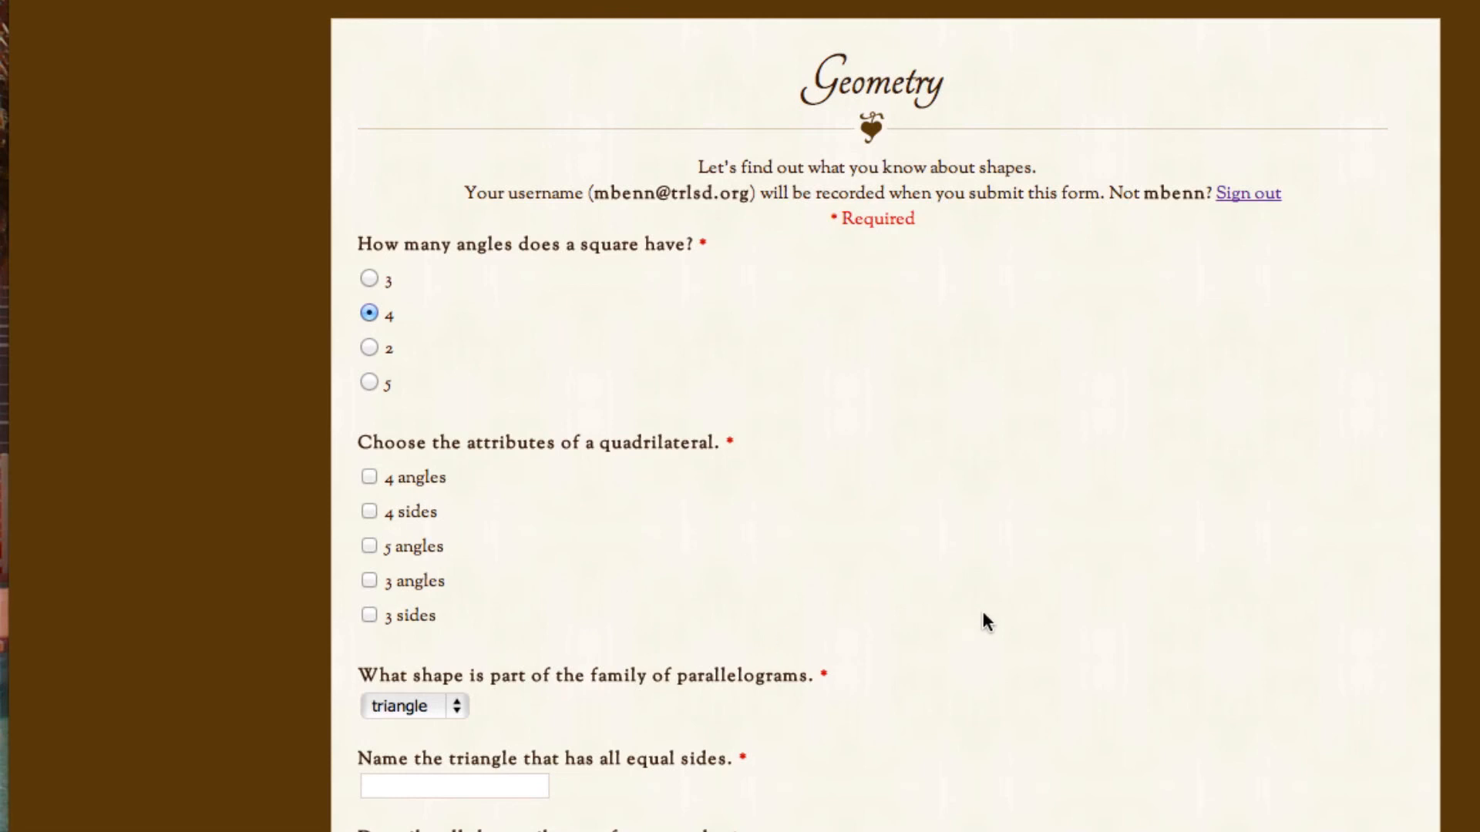
scroll(983, 612, down, 5)
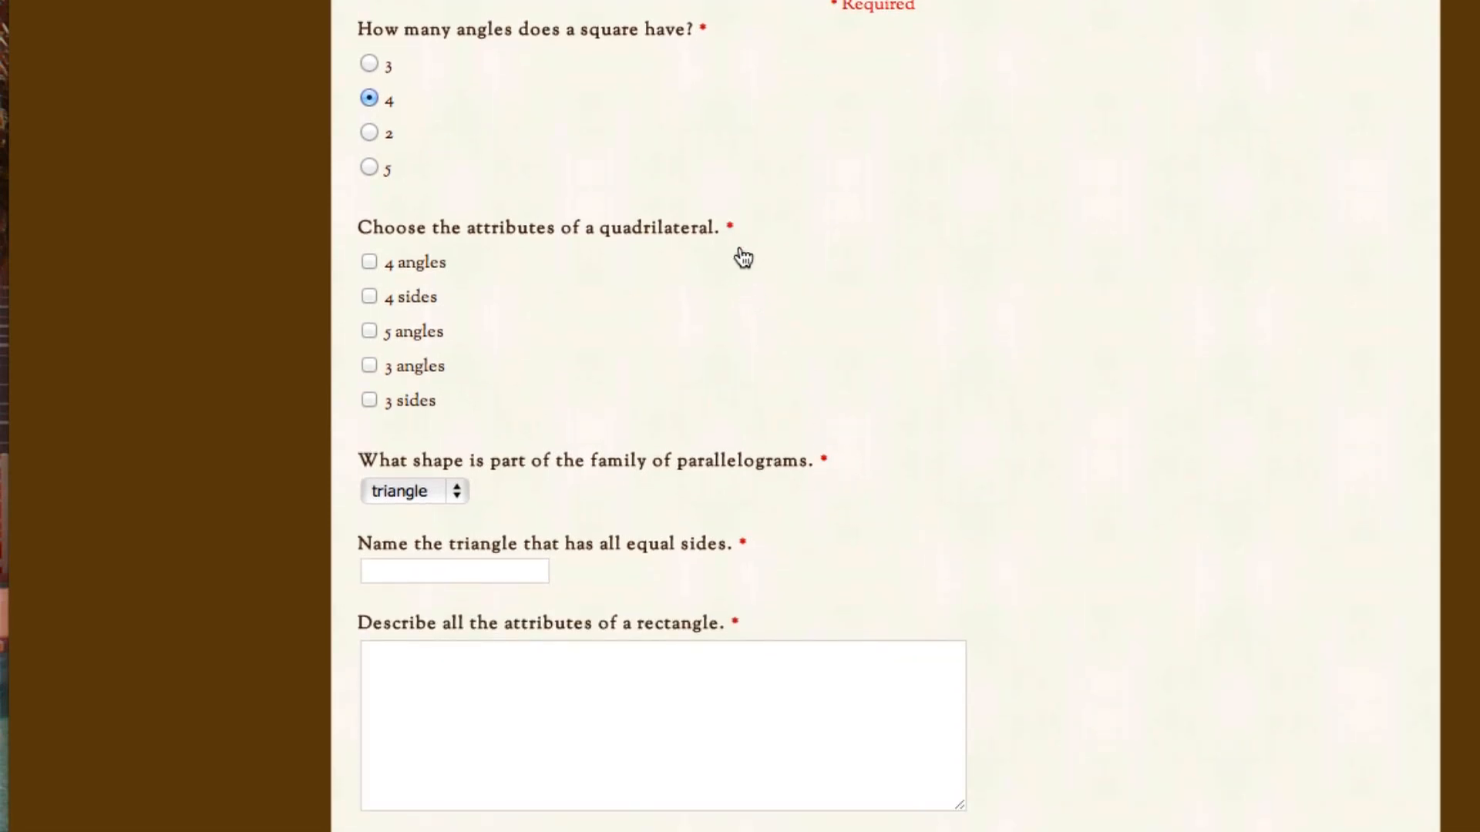
scroll(882, 447, up, 3)
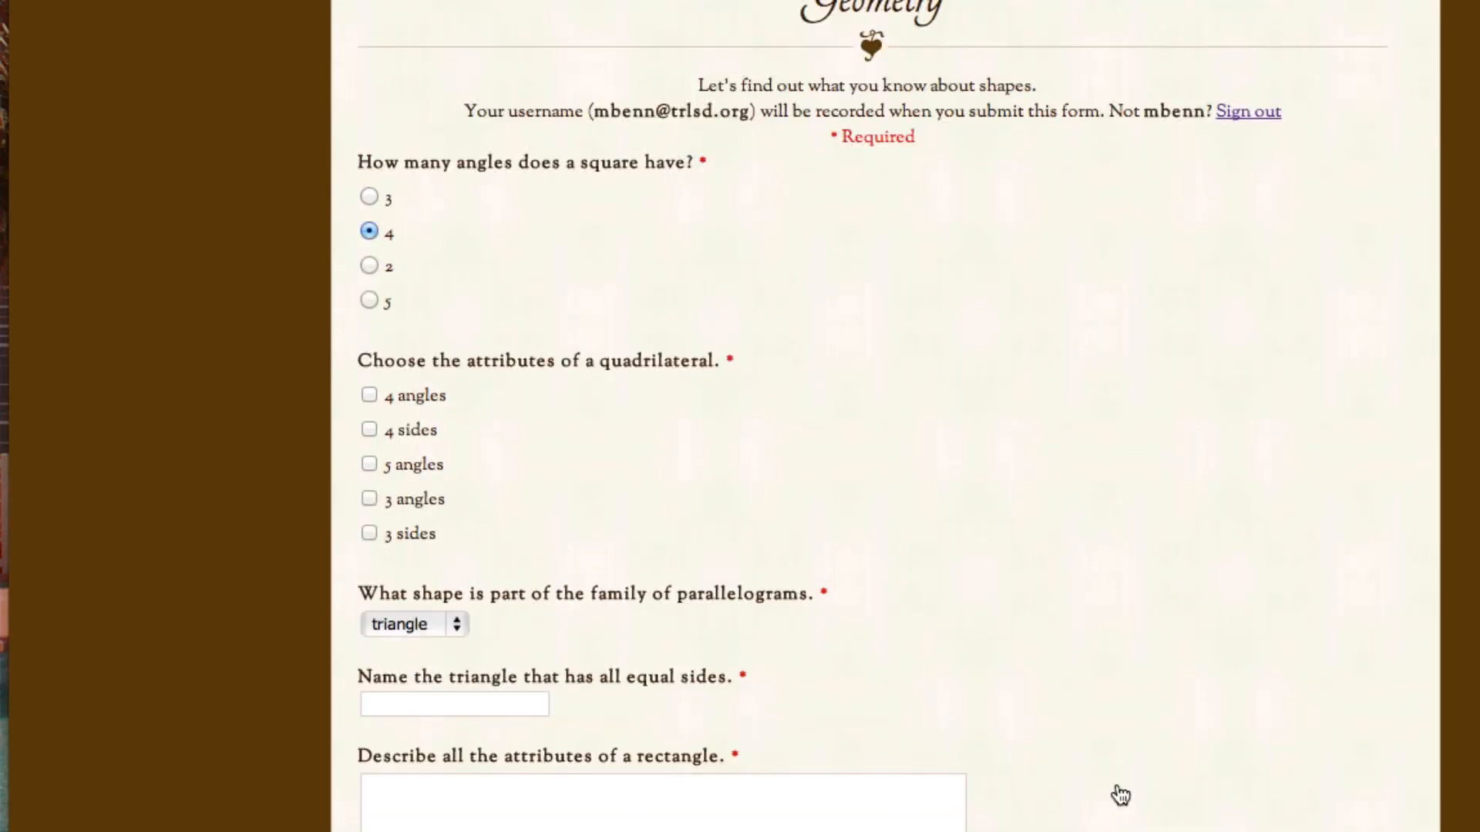
scroll(1090, 797, down, 4)
scroll(1089, 795, up, 5)
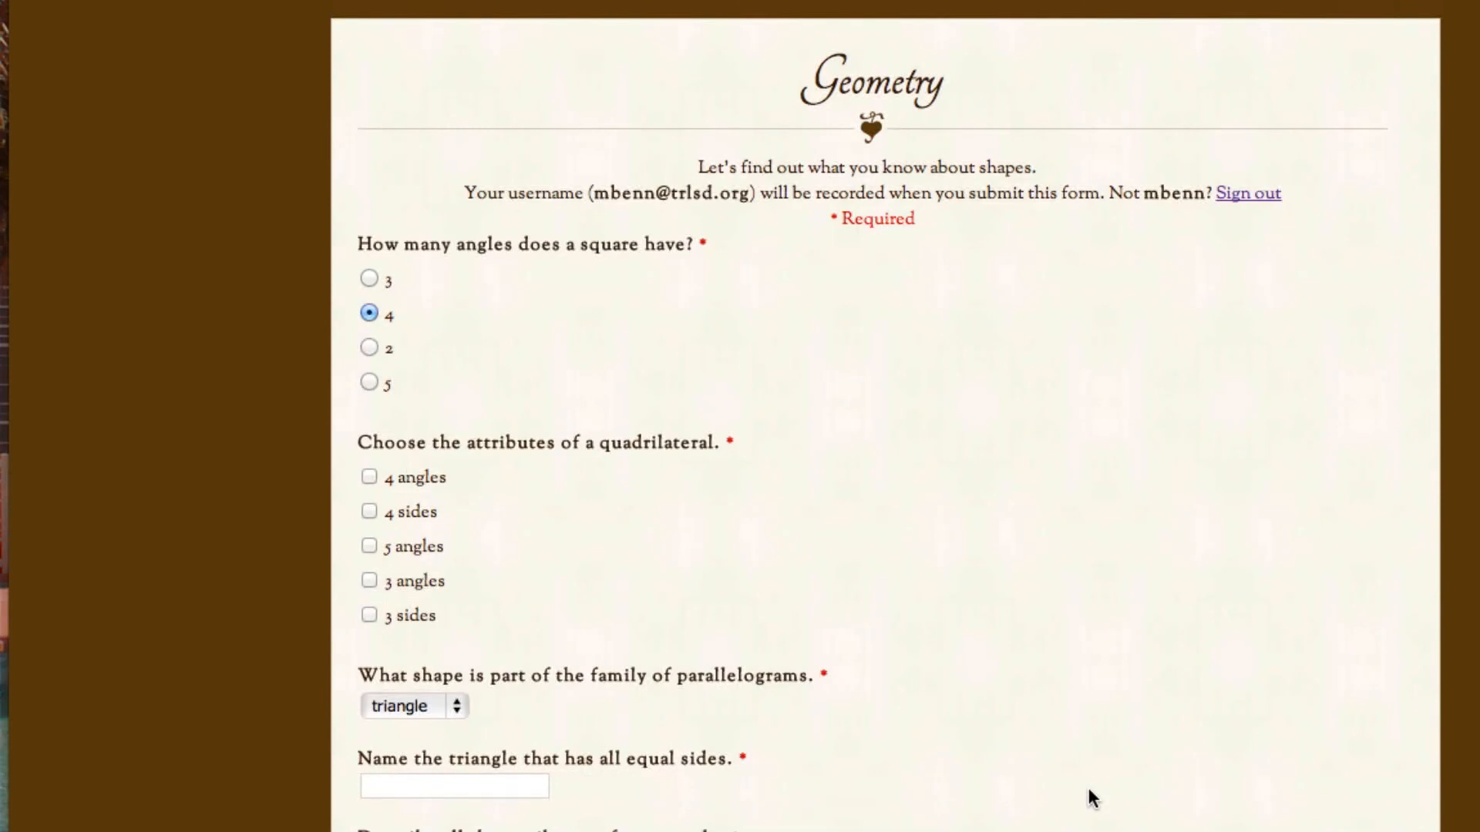